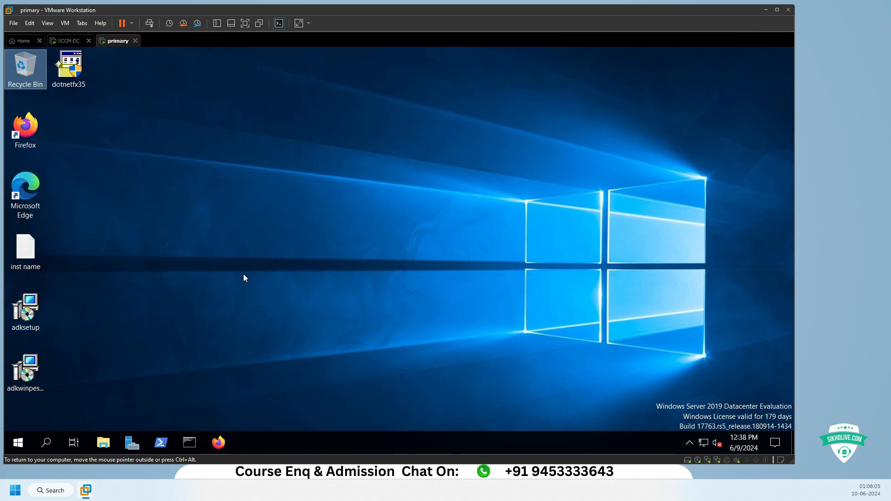
# Step: Refresh the desktop and delete the adksetup and adkwinpesetup installers from it
pyautogui.rightClick(219, 205)
pyautogui.click(247, 238)
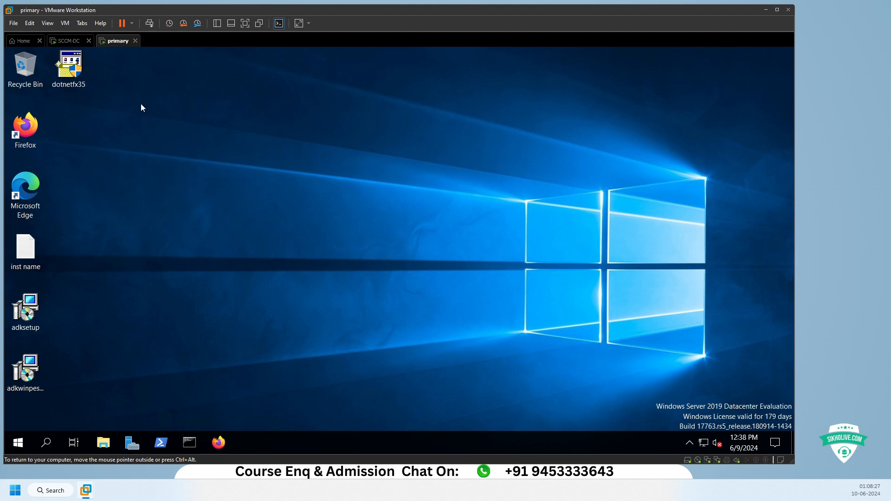
pyautogui.moveTo(50, 404); pyautogui.dragTo(22, 312)
pyautogui.rightClick(22, 313)
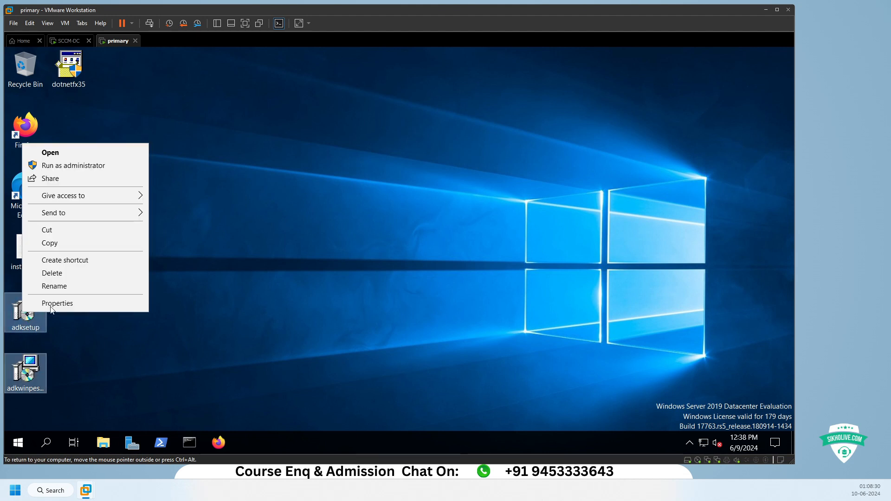
pyautogui.click(53, 276)
# Step: Move the dotnetfx35 installer on the desktop to the spot below the inst name file
pyautogui.rightClick(71, 71)
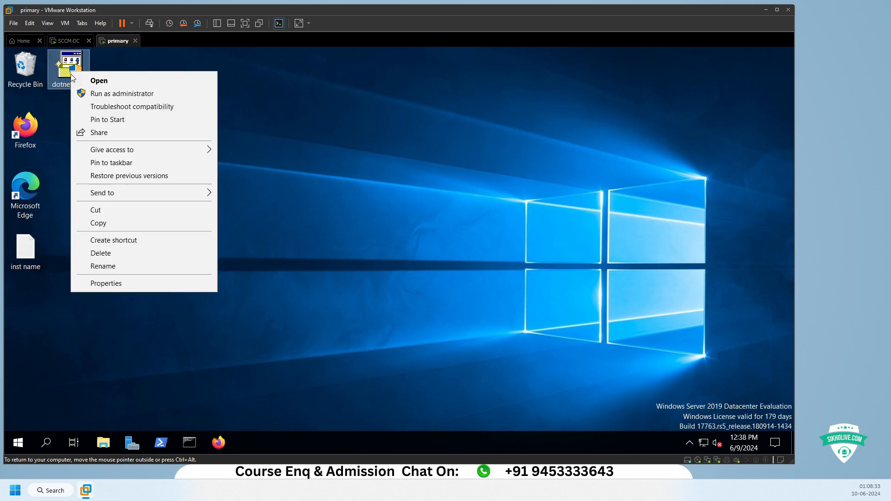
pyautogui.click(292, 118)
pyautogui.moveTo(71, 70); pyautogui.dragTo(33, 300)
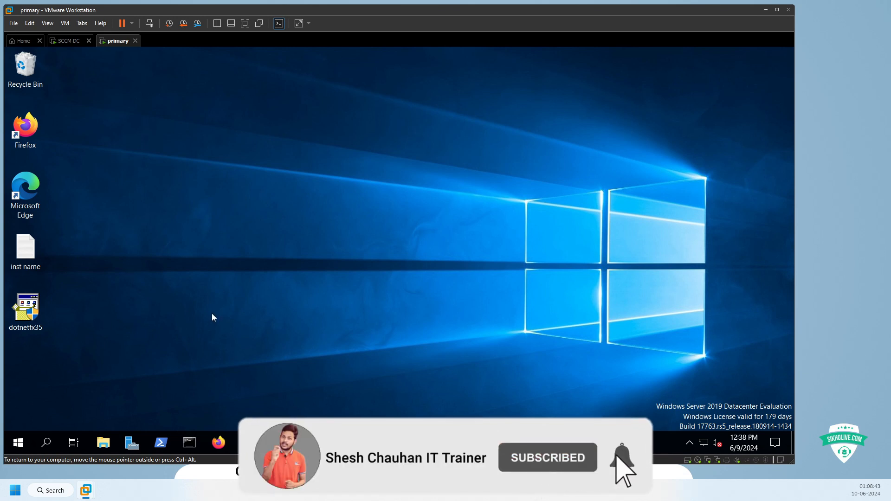
# Step: In Firefox, search for "microsoft endpoint configuration manager download" and open Microsoft's Configuration Manager Current Branch download page
pyautogui.click(219, 442)
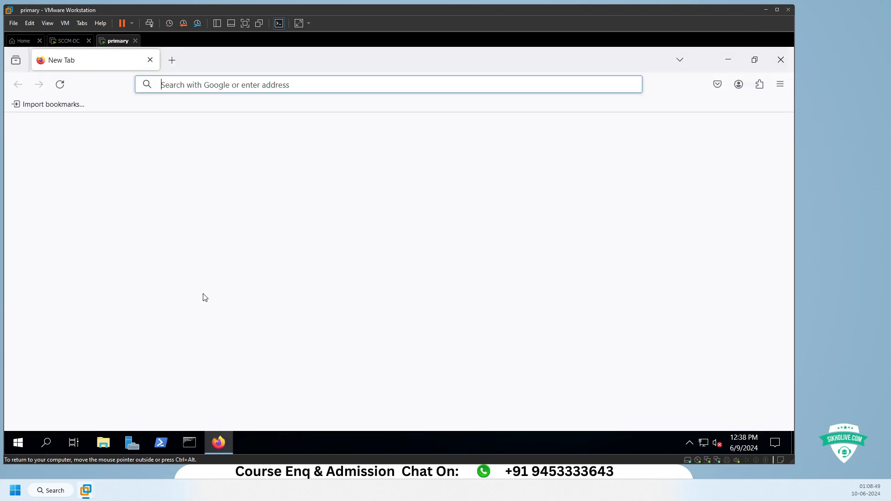
pyautogui.click(479, 189)
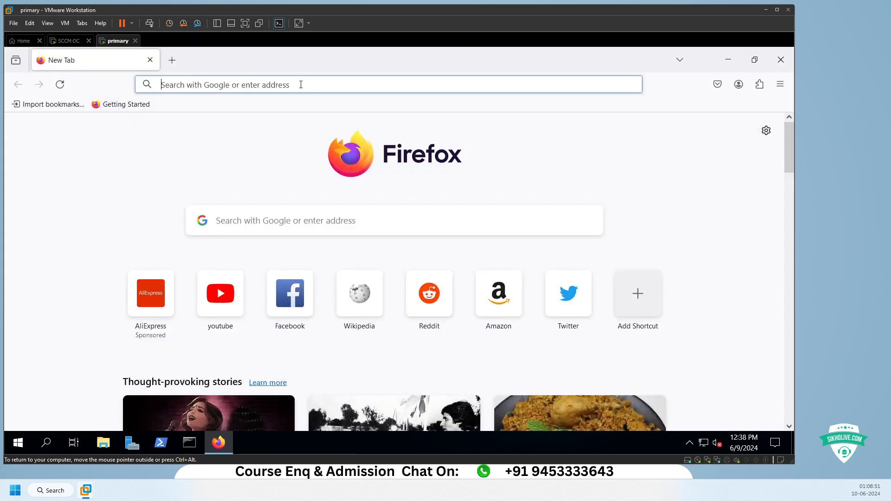
pyautogui.click(293, 85)
pyautogui.write('mic')
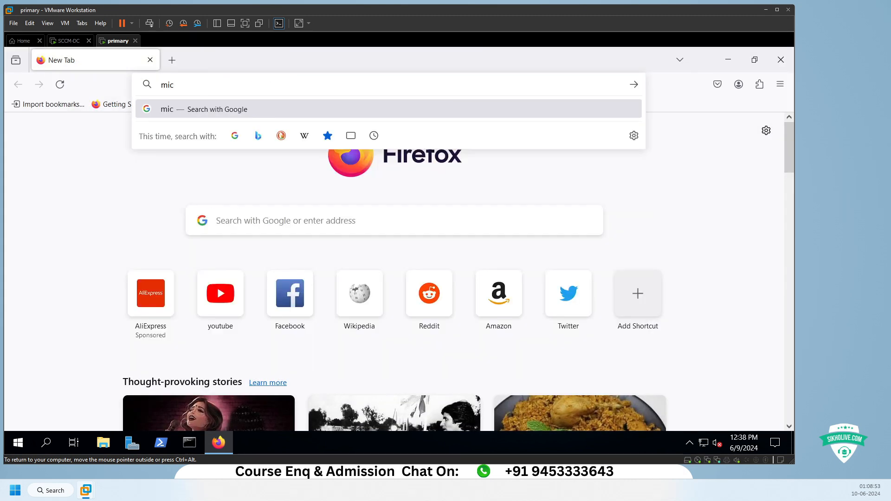
pyautogui.write('rosoft endpoi')
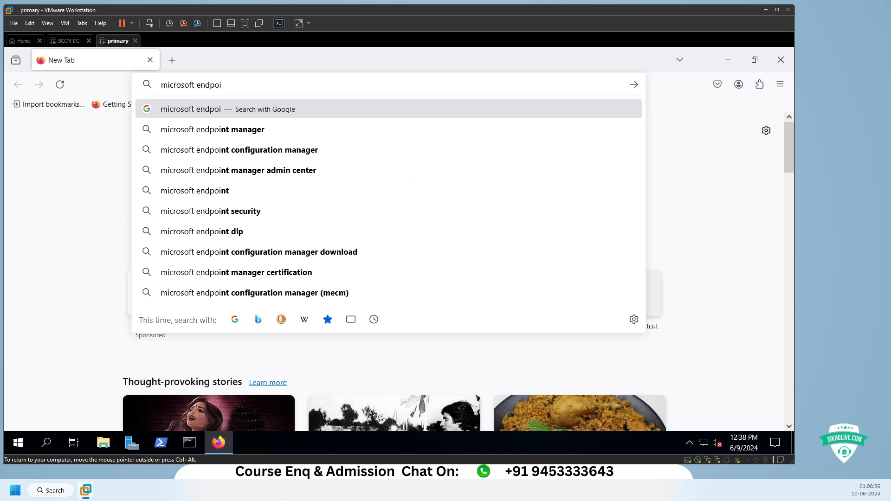
pyautogui.press('BackSpace')
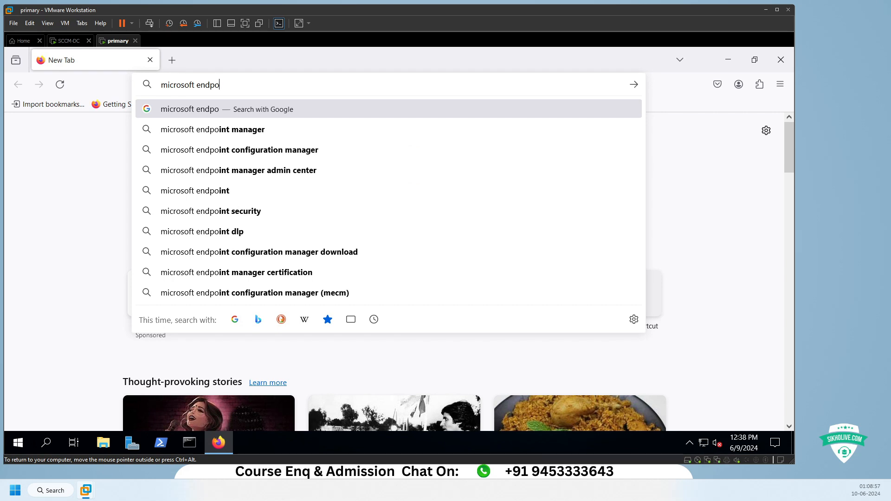
pyautogui.click(301, 252)
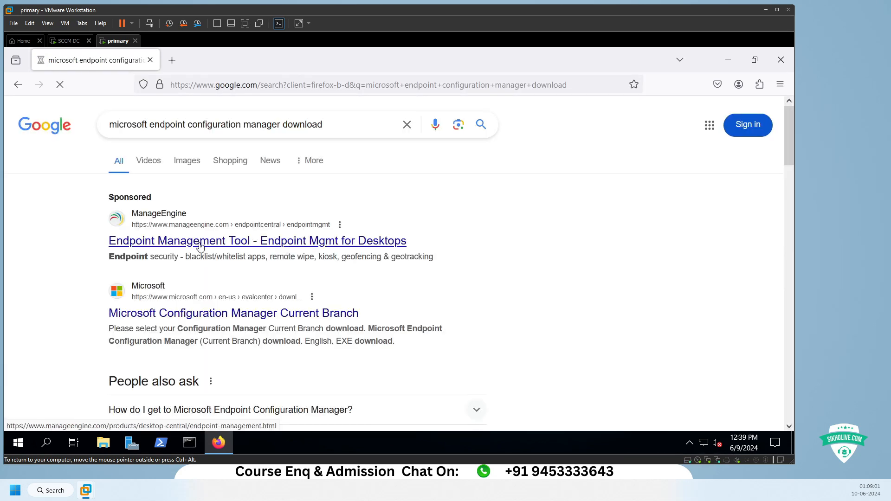
pyautogui.click(298, 317)
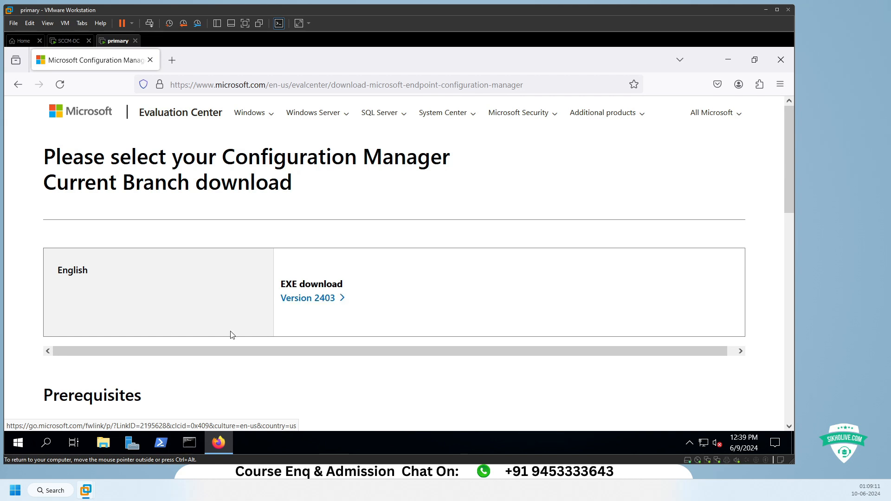
# Step: Read the Prerequisites section for the extraction note and the evaluation requirements, and close the browser
pyautogui.scroll(-3, 231, 334)
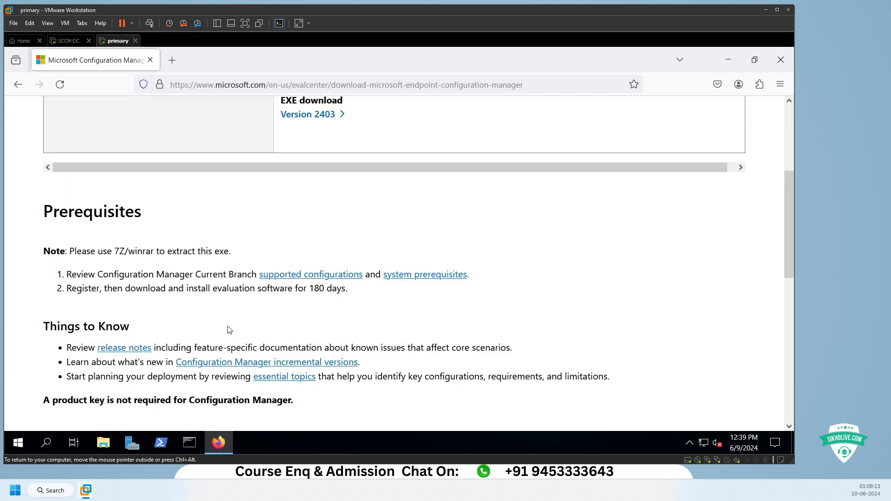
pyautogui.moveTo(98, 249); pyautogui.dragTo(237, 254)
pyautogui.click(150, 262)
pyautogui.moveTo(50, 251); pyautogui.dragTo(137, 255)
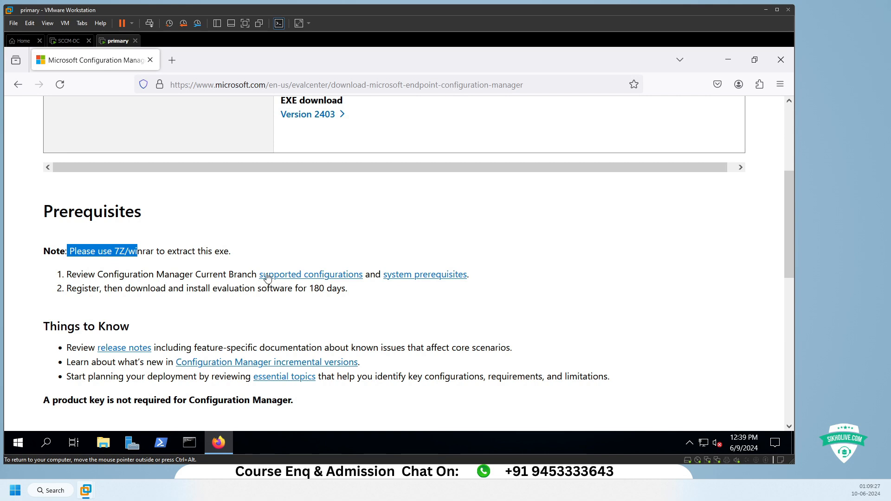
pyautogui.moveTo(346, 289); pyautogui.dragTo(70, 283)
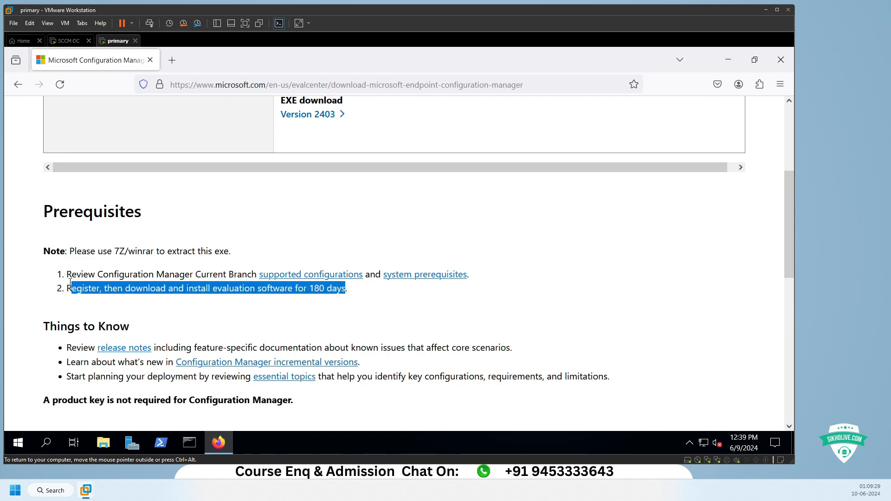
pyautogui.click(128, 274)
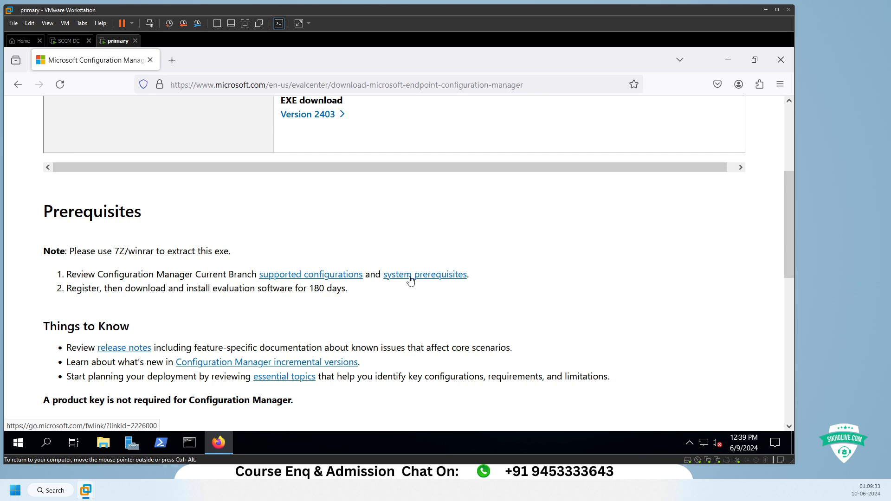
pyautogui.moveTo(349, 289); pyautogui.dragTo(51, 251)
pyautogui.click(80, 290)
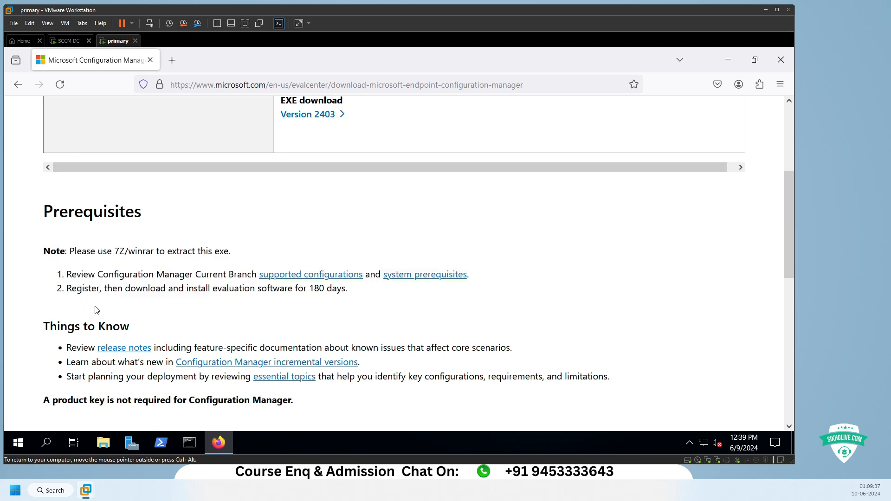
pyautogui.scroll(1, 96, 310)
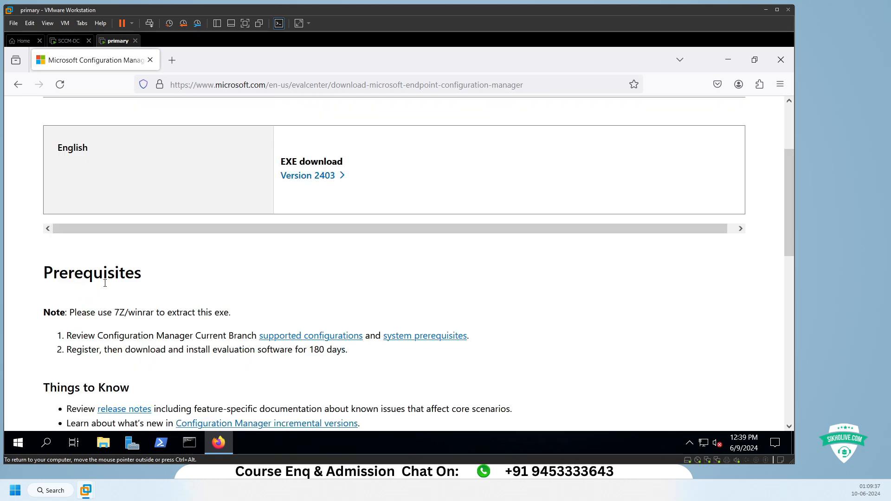
pyautogui.click(781, 62)
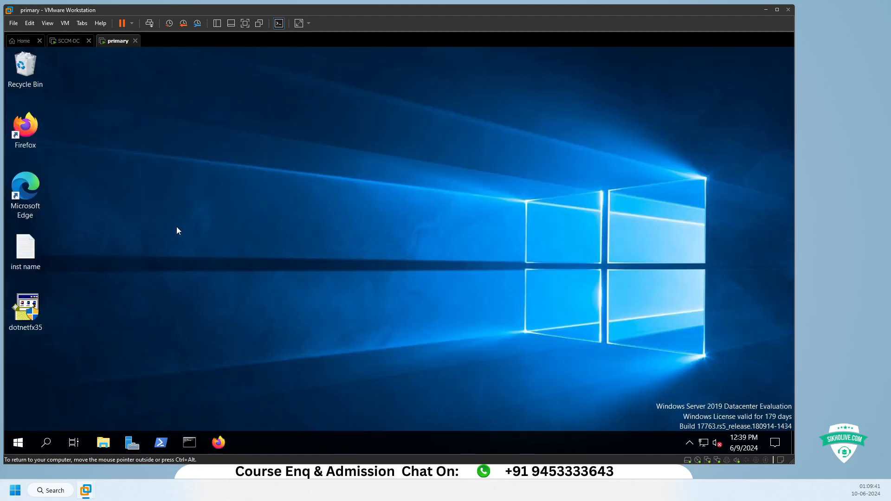
# Step: Open the sccm appS folder inside the vmware-host shared Downloads folder in File Explorer
pyautogui.click(99, 446)
pyautogui.click(116, 263)
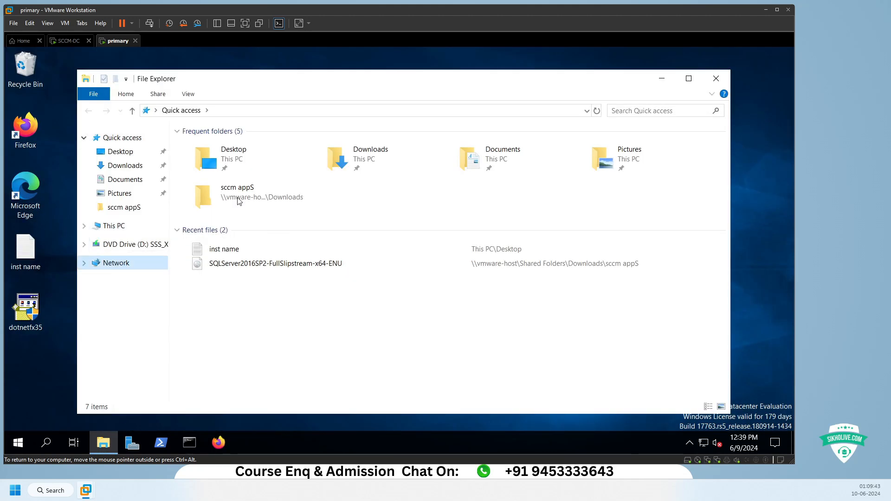
pyautogui.doubleClick(245, 163)
pyautogui.doubleClick(239, 141)
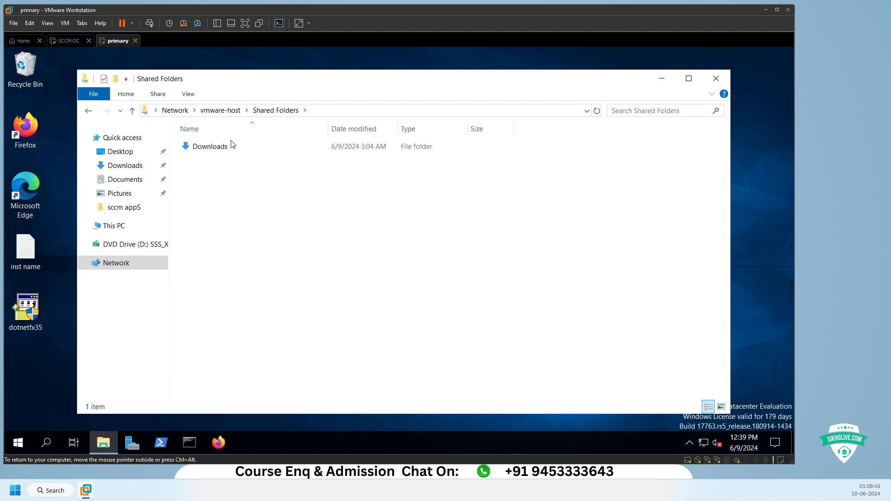
pyautogui.doubleClick(230, 143)
pyautogui.doubleClick(223, 148)
# Step: Copy MCM_Configmgr_2303 from the sccm appS folder to the desktop and close File Explorer
pyautogui.click(223, 199)
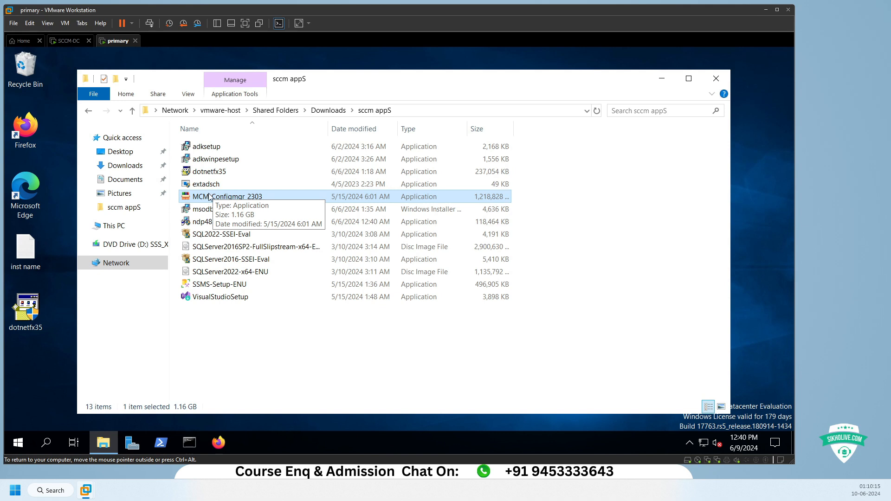
pyautogui.click(212, 197)
pyautogui.moveTo(330, 79); pyautogui.dragTo(378, 77)
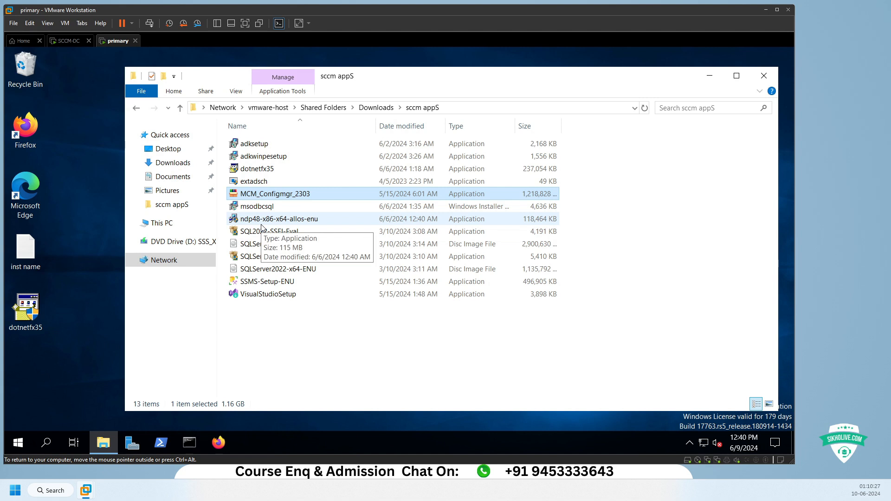
pyautogui.rightClick(246, 196)
pyautogui.click(131, 333)
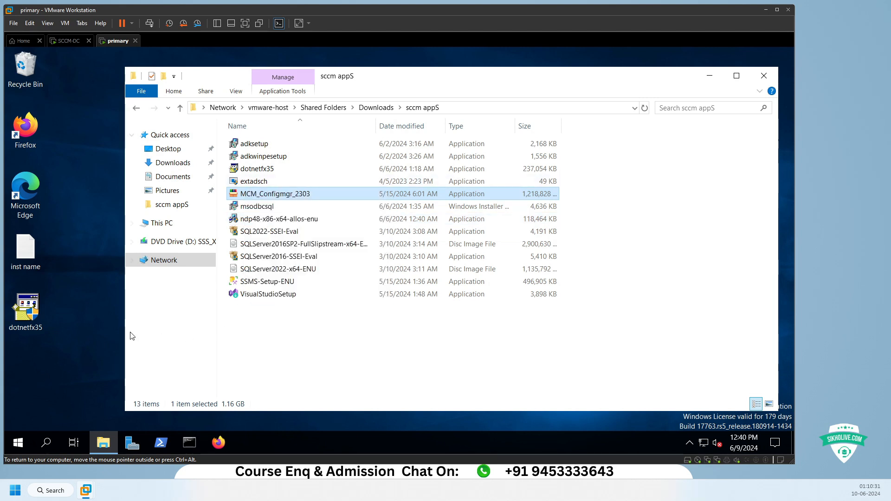
pyautogui.rightClick(37, 314)
pyautogui.rightClick(72, 313)
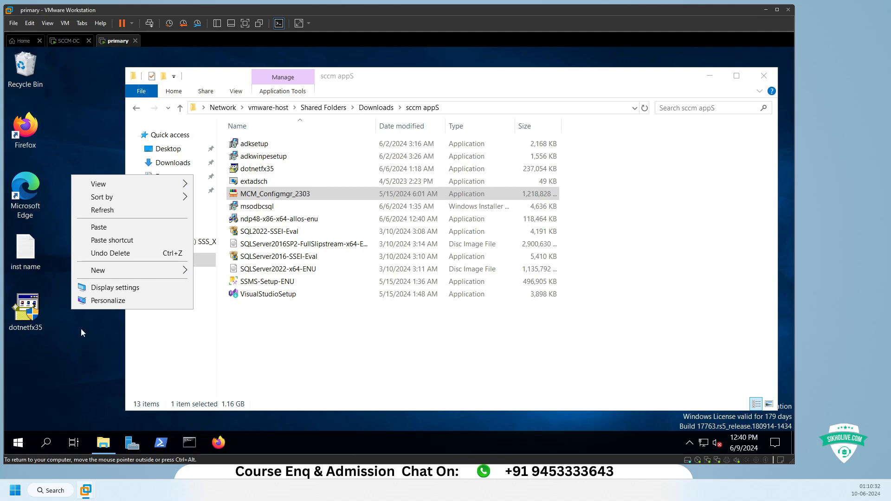
pyautogui.click(110, 230)
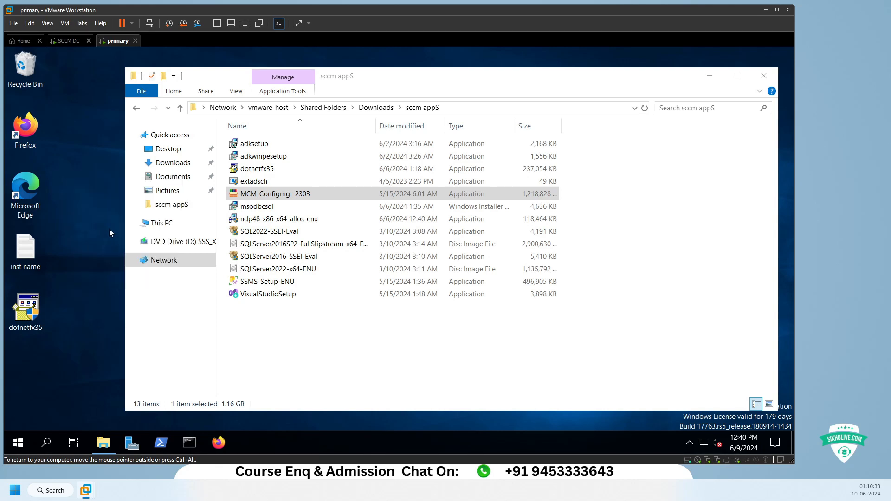
pyautogui.click(765, 77)
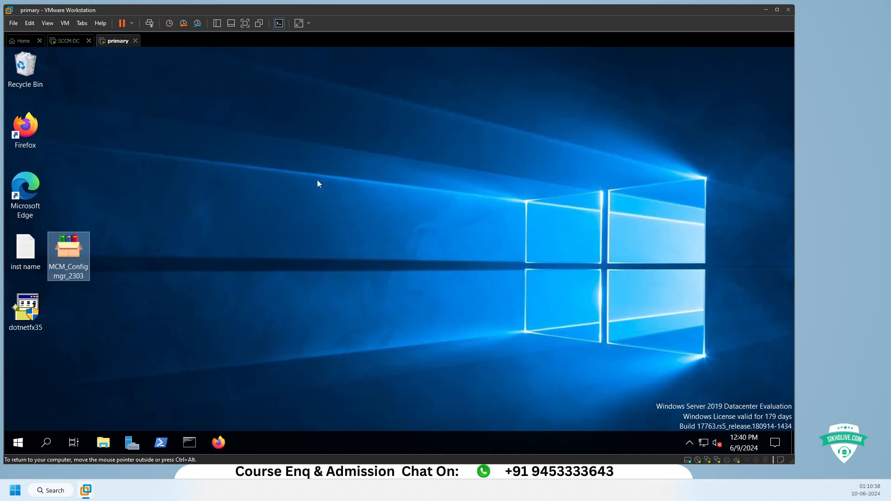
# Step: Run the MCM_Configmgr_2303 self-extracting archive and extract its contents to the desktop, keeping the default destination folder
pyautogui.rightClick(77, 254)
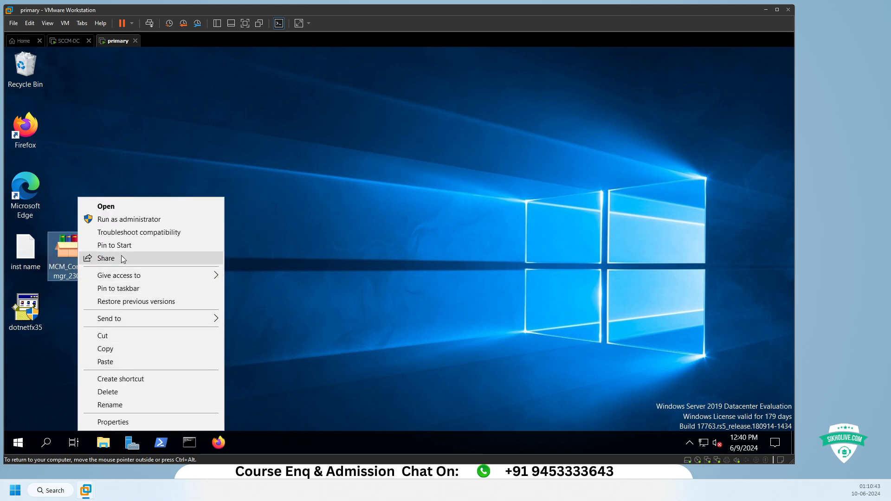
pyautogui.rightClick(61, 255)
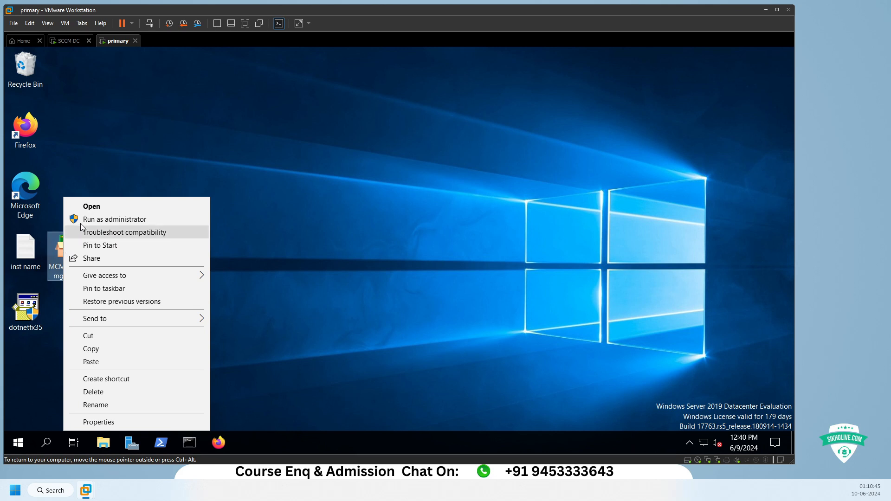
pyautogui.click(98, 422)
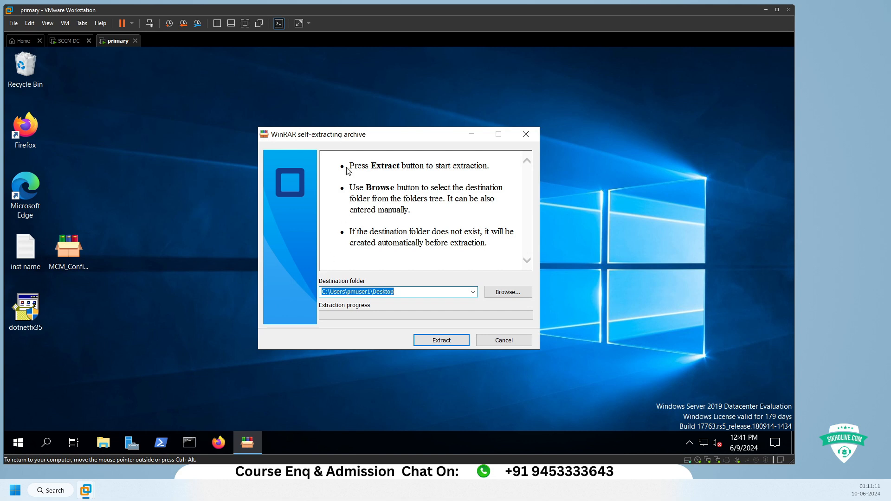
pyautogui.moveTo(328, 139); pyautogui.dragTo(202, 156)
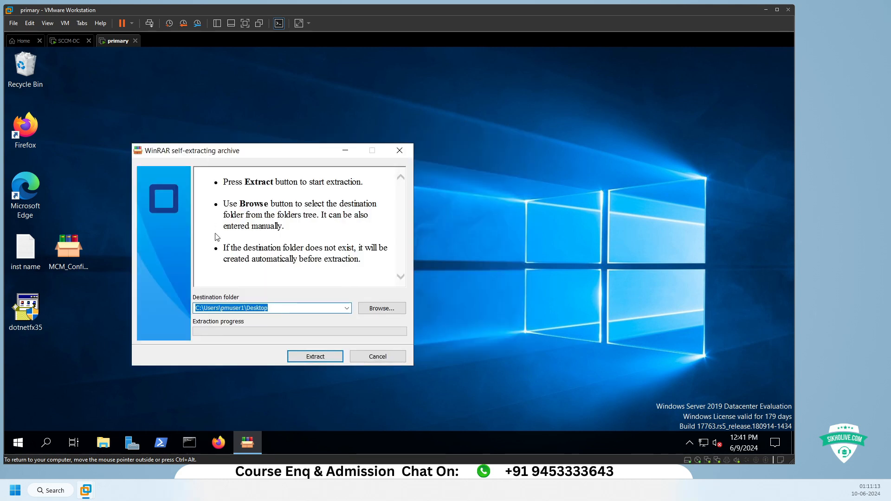
pyautogui.moveTo(242, 182); pyautogui.dragTo(342, 184)
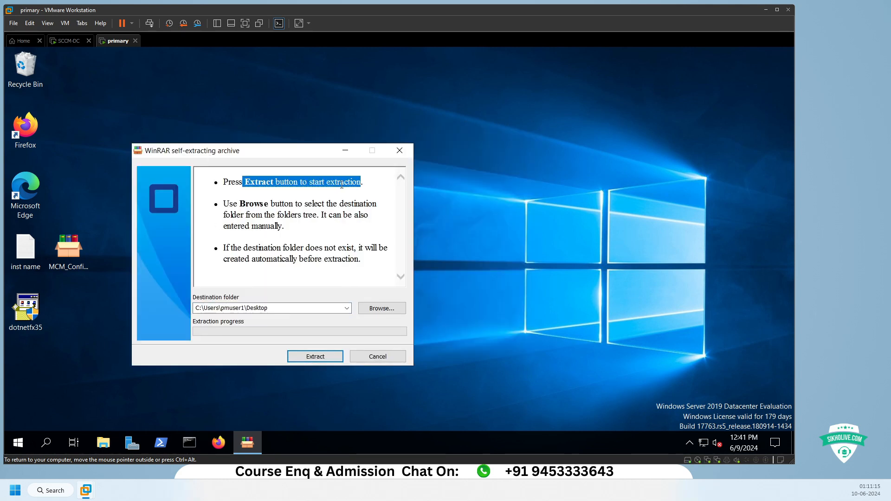
pyautogui.moveTo(273, 308); pyautogui.dragTo(198, 307)
pyautogui.click(278, 309)
pyautogui.click(315, 357)
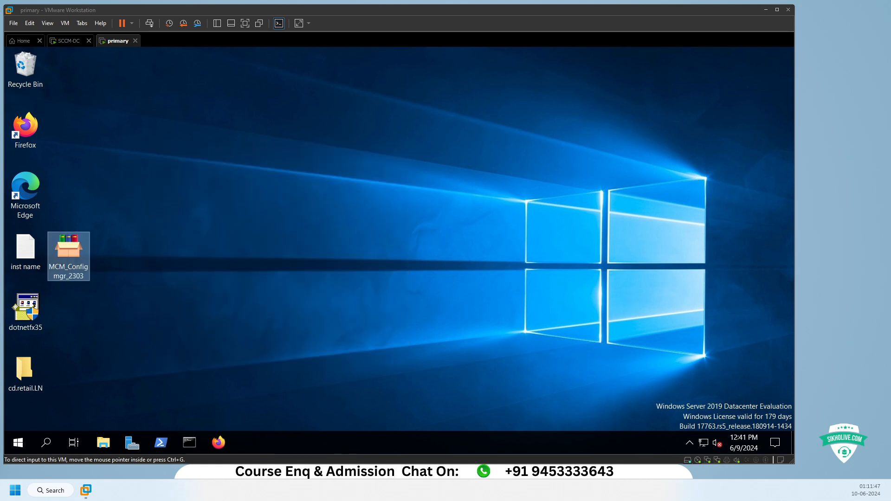
# Step: Delete the MCM_Configmgr_2303 archive from the desktop
pyautogui.click(98, 298)
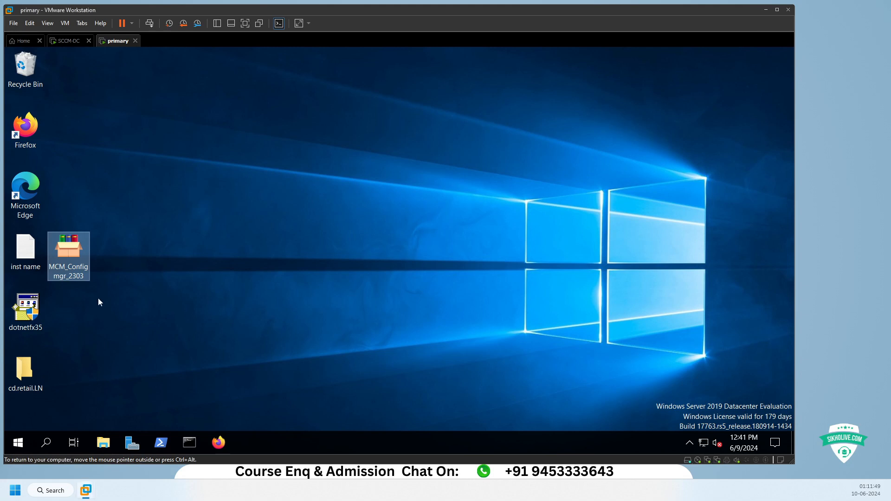
pyautogui.rightClick(69, 255)
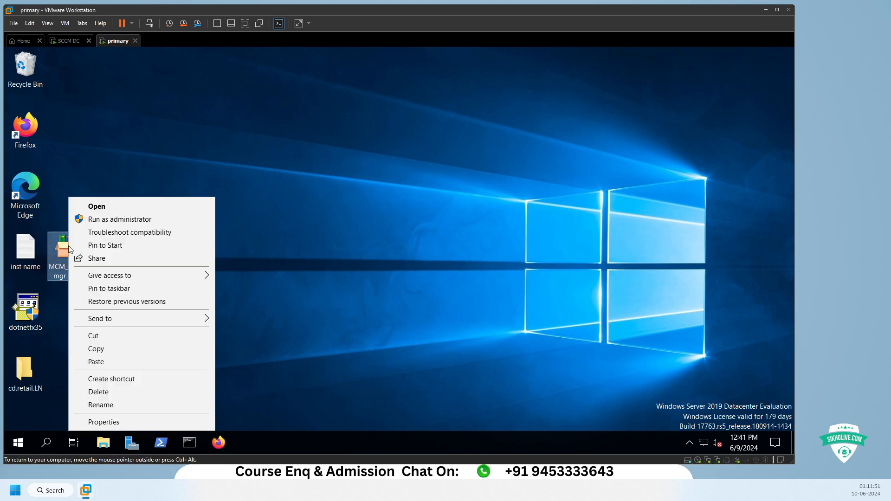
pyautogui.click(102, 393)
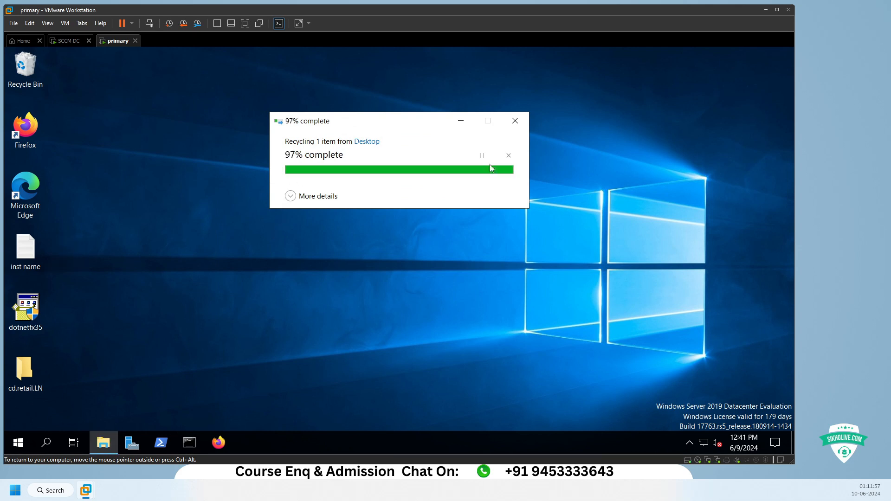
# Step: Open the cd.retail.LN folder on the desktop, launch the splash application and minimize File Explorer to leave the setup window in view
pyautogui.doubleClick(23, 361)
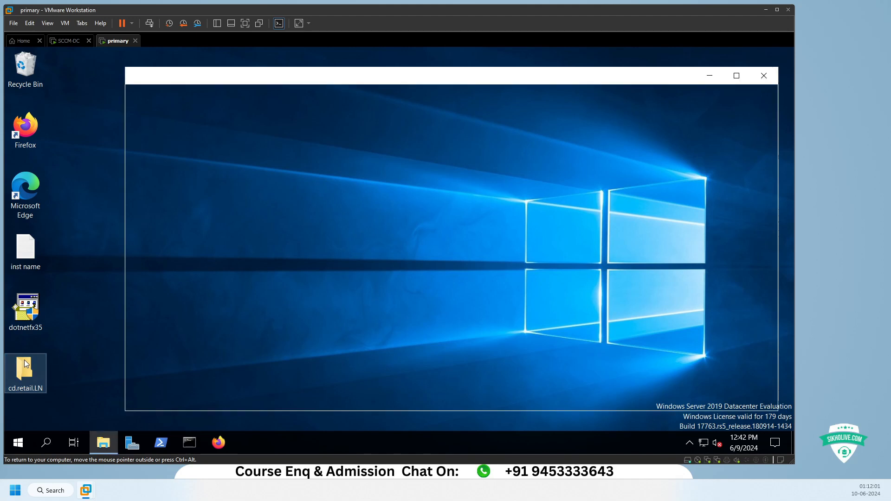
pyautogui.click(249, 185)
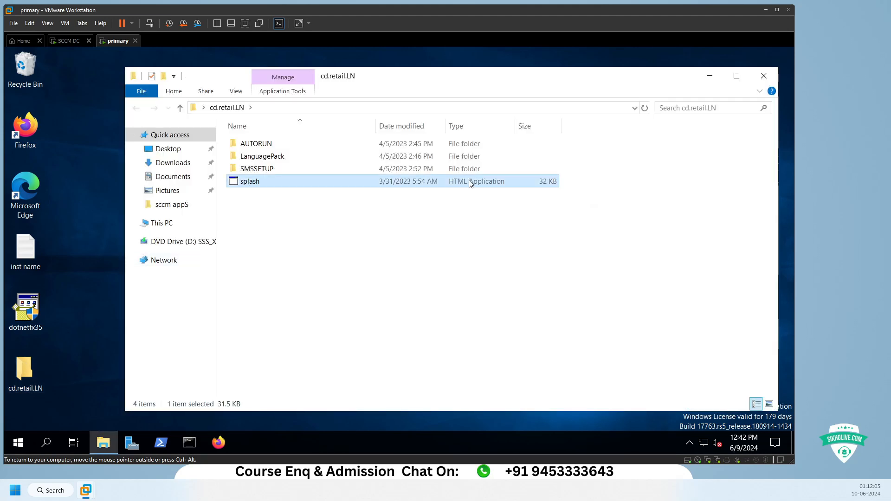
pyautogui.doubleClick(267, 182)
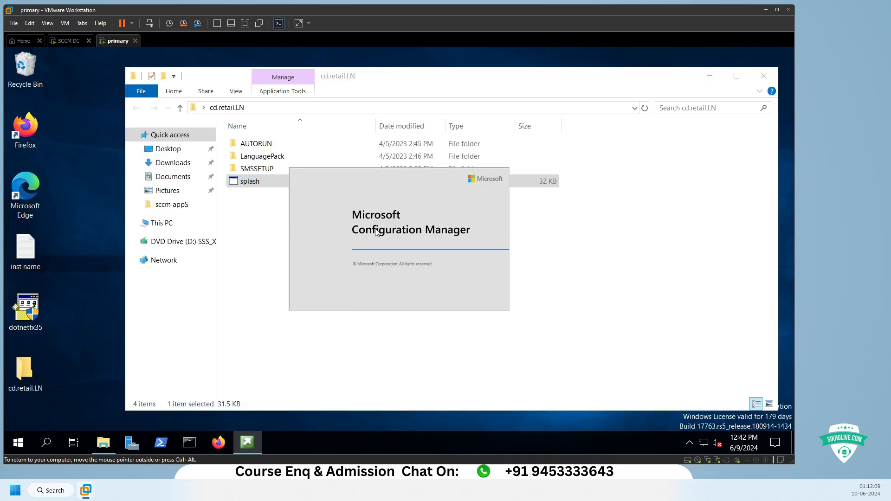
pyautogui.click(709, 76)
pyautogui.moveTo(331, 108); pyautogui.dragTo(221, 128)
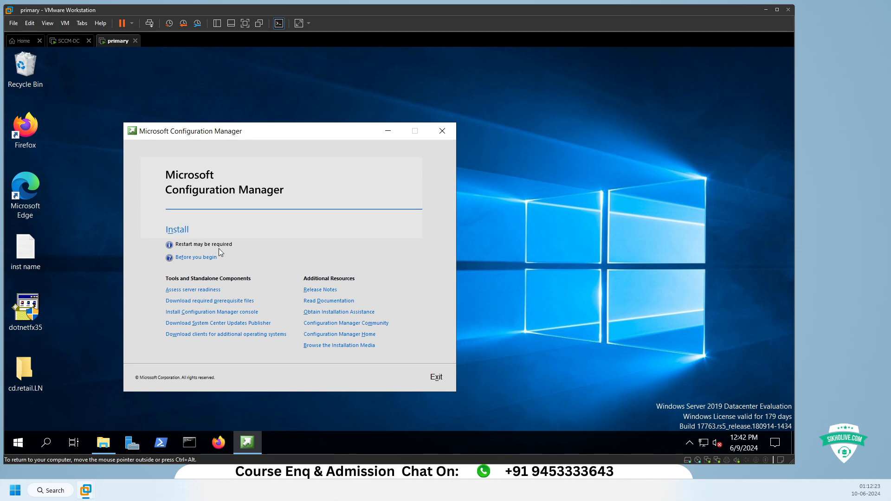
# Step: Start the Configuration Manager installation and allow setup.exe to make changes to the device
pyautogui.click(181, 232)
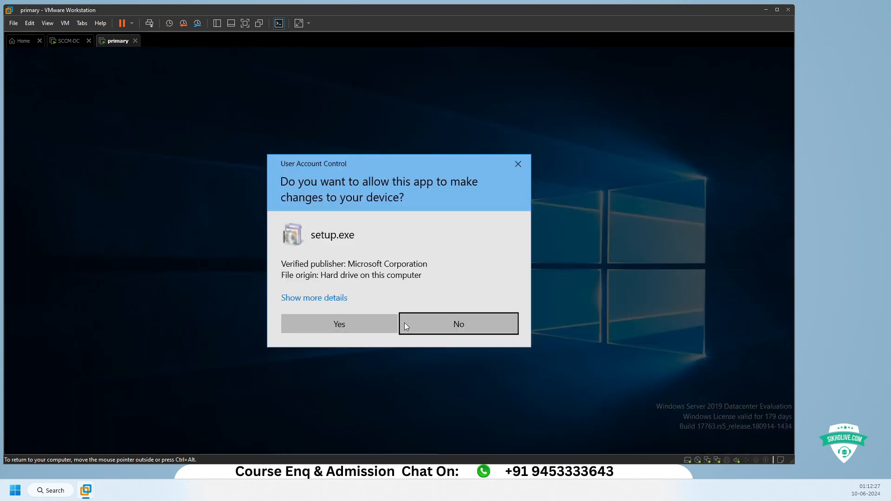
pyautogui.click(405, 324)
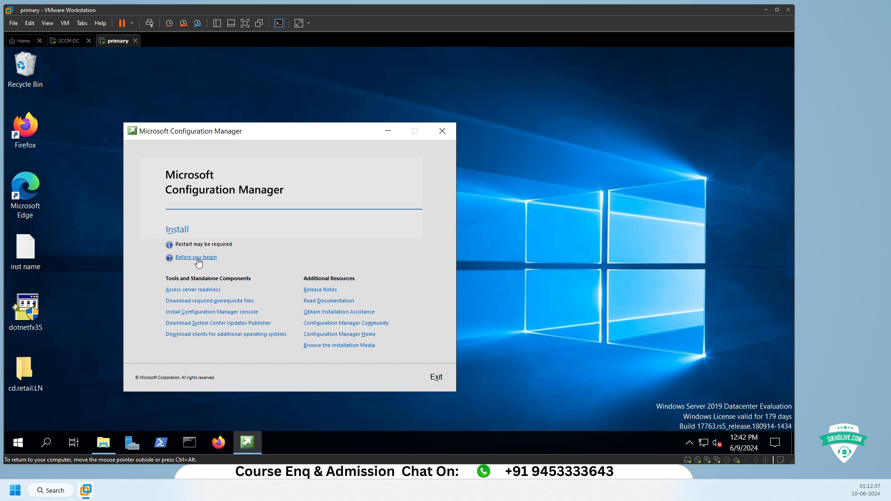
pyautogui.click(177, 232)
pyautogui.click(341, 329)
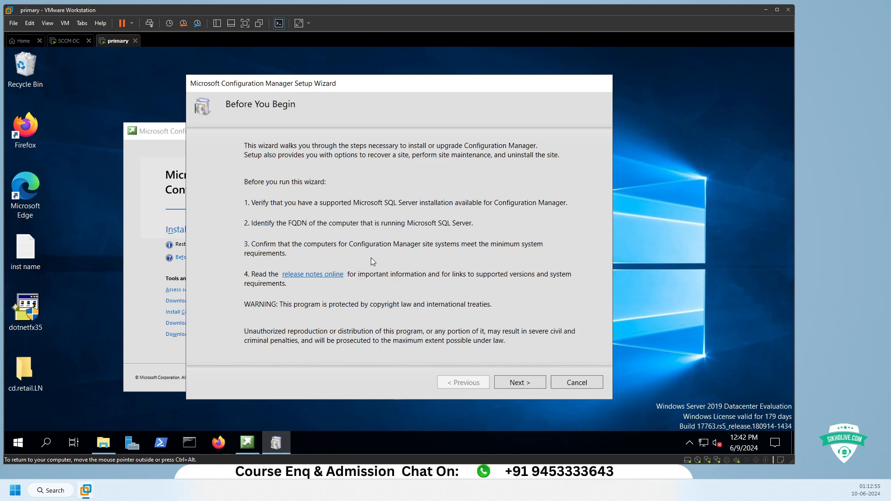
# Step: Choose to install a Configuration Manager primary site with typical installation options for a stand-alone primary site, and confirm the choice
pyautogui.click(510, 386)
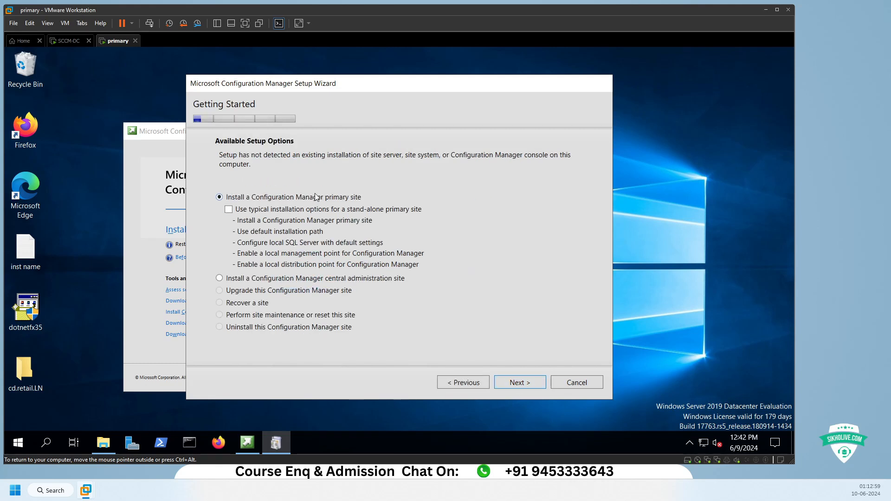
pyautogui.click(223, 208)
pyautogui.click(519, 386)
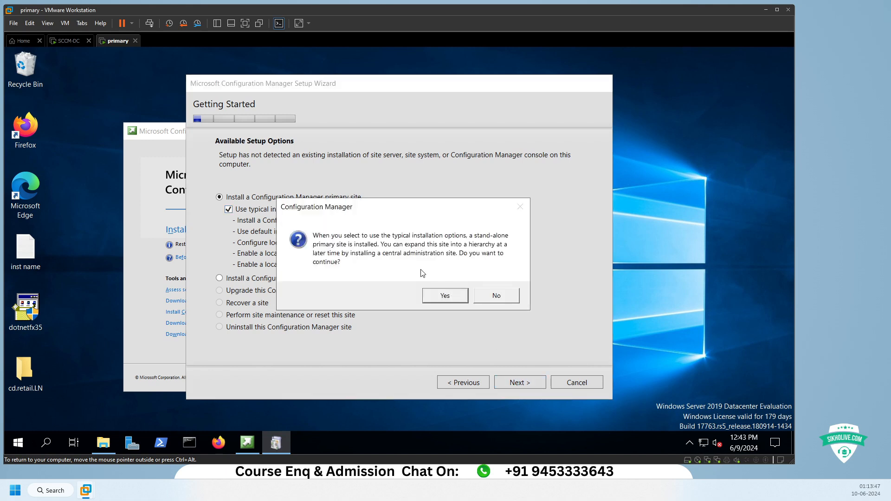
pyautogui.click(446, 297)
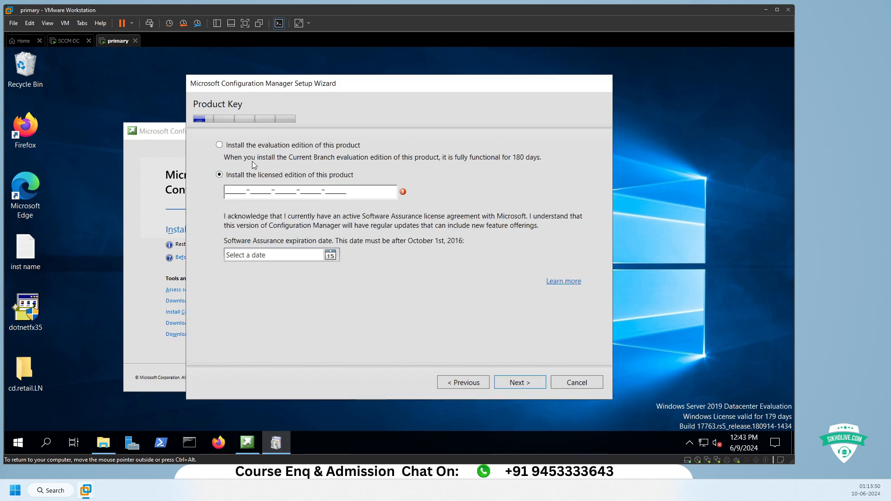
# Step: Select the evaluation edition and accept the product, SQL Server Express and SQL Server Native Client license terms
pyautogui.click(246, 145)
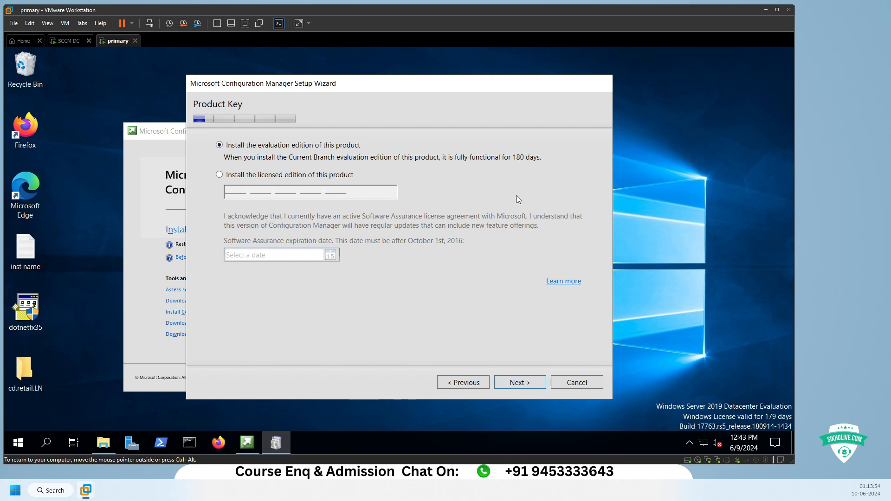
pyautogui.click(509, 385)
pyautogui.click(229, 182)
pyautogui.click(229, 235)
pyautogui.click(228, 267)
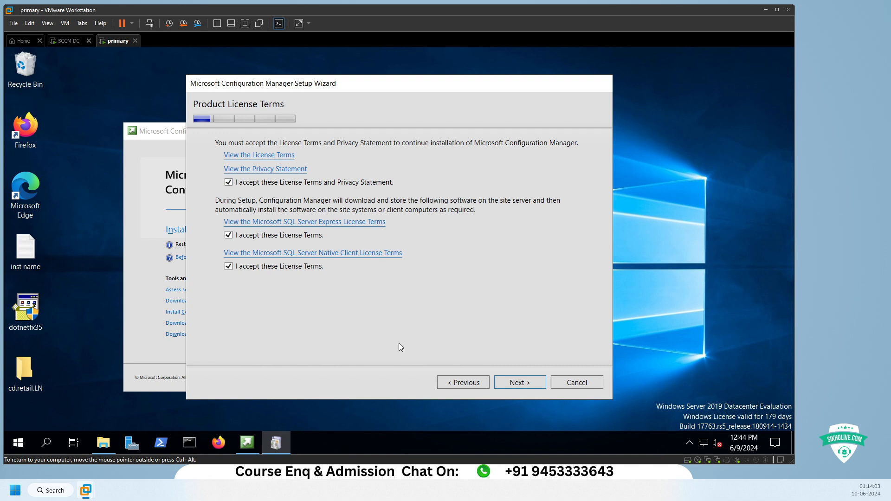
pyautogui.click(525, 384)
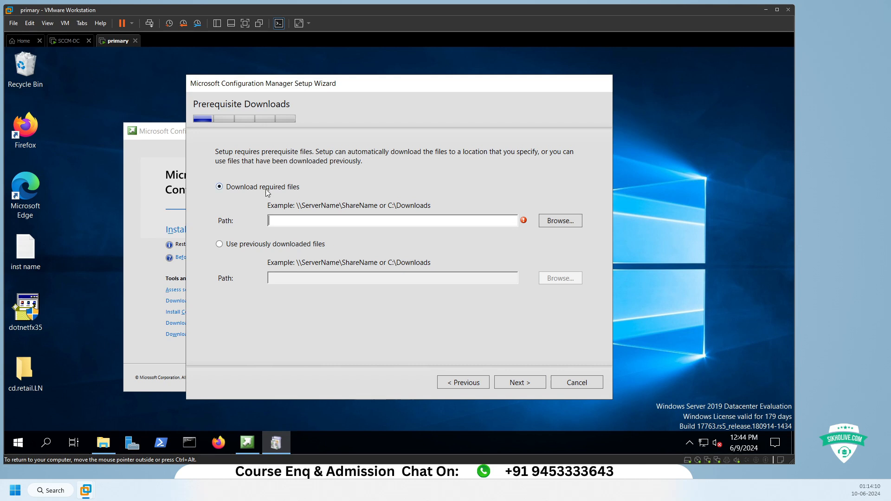
# Step: Create a new folder named mecm prerequisite on the desktop
pyautogui.rightClick(112, 281)
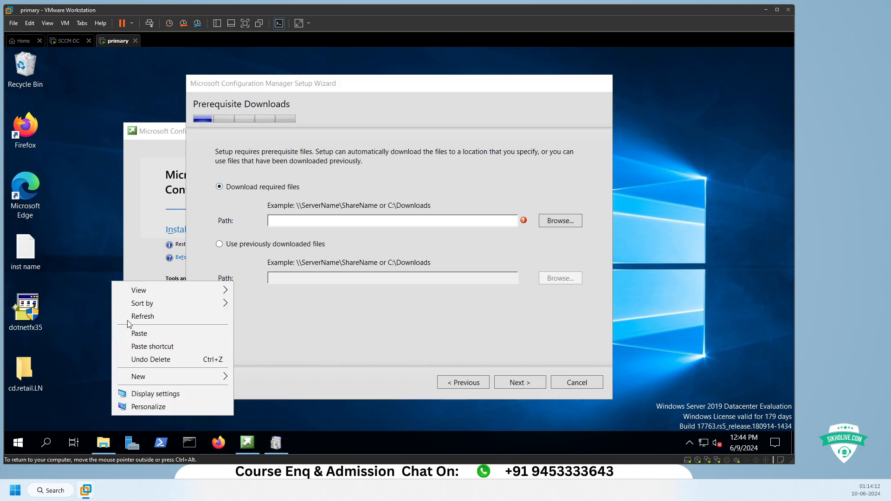
pyautogui.moveTo(207, 382)
pyautogui.click(260, 293)
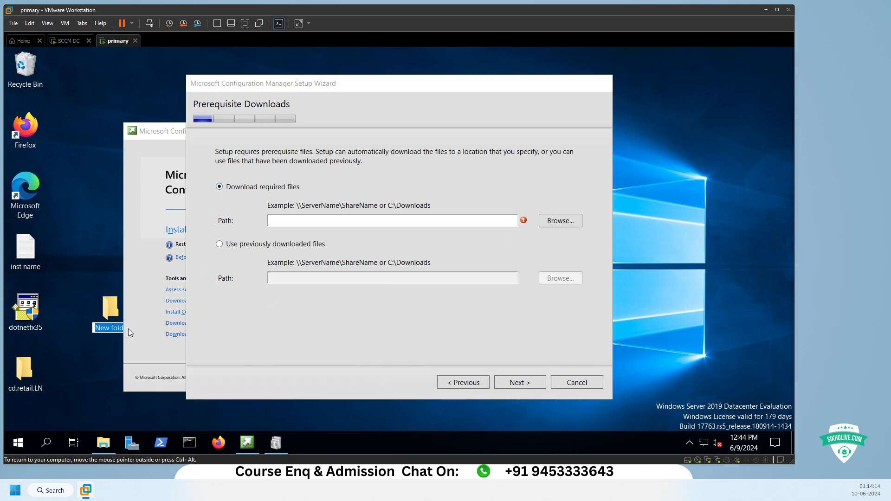
pyautogui.write('mecm prere')
pyautogui.moveTo(100, 283); pyautogui.dragTo(79, 278)
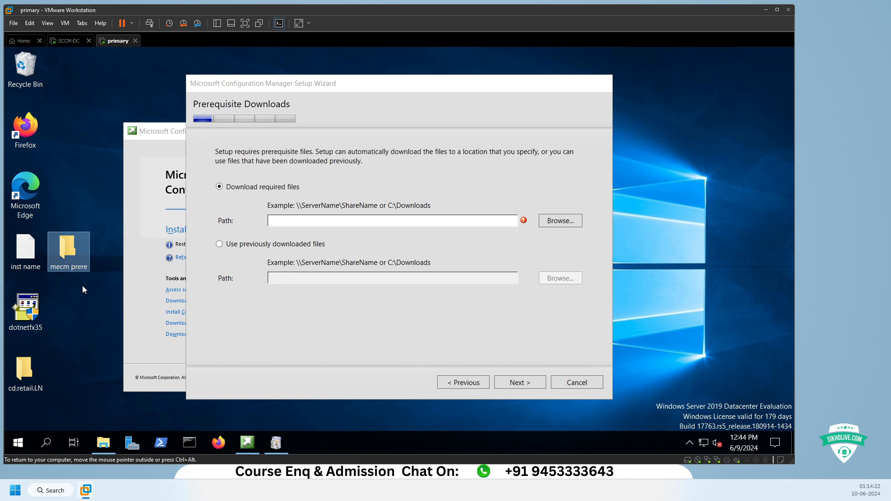
pyautogui.rightClick(81, 265)
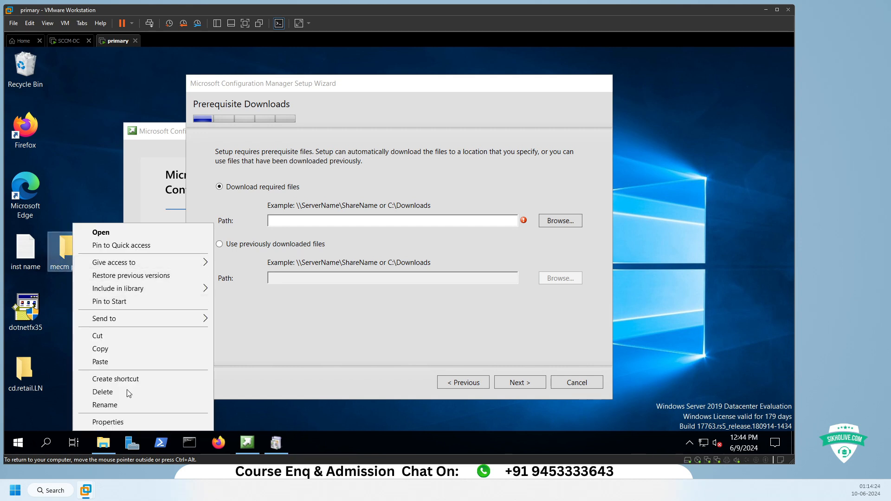
pyautogui.click(118, 405)
pyautogui.click(90, 267)
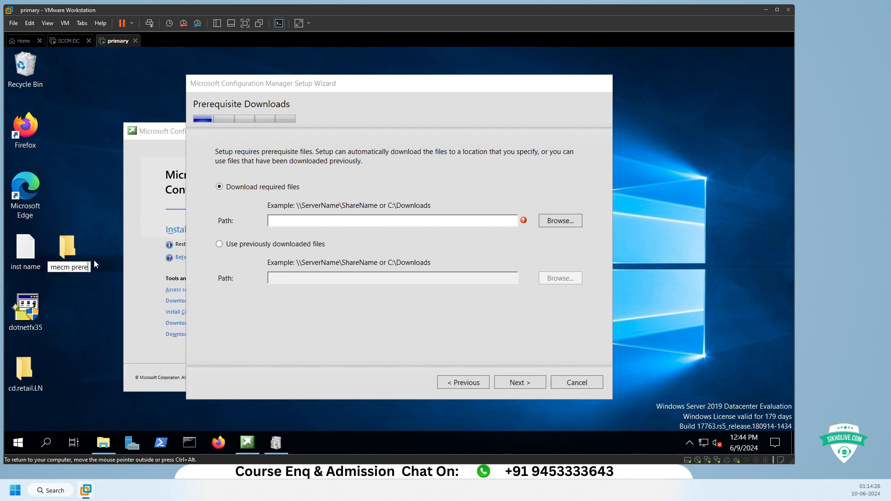
pyautogui.write('quisite')
pyautogui.press('Return')
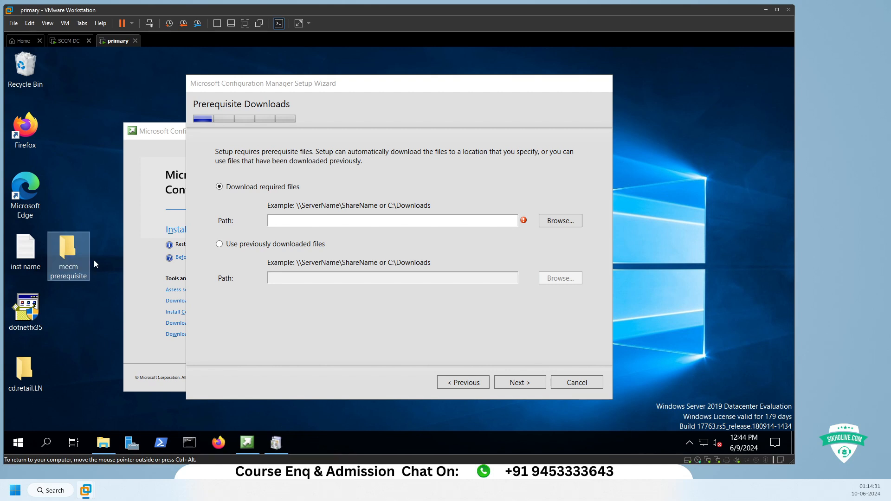
# Step: Set the download path for the required prerequisite files to the desktop's mecm prerequisite folder by copying its path, and continue the wizard
pyautogui.doubleClick(63, 266)
pyautogui.click(233, 87)
pyautogui.moveTo(228, 88); pyautogui.dragTo(53, 88)
pyautogui.hotkey('ctrl', 'c')
pyautogui.click(647, 55)
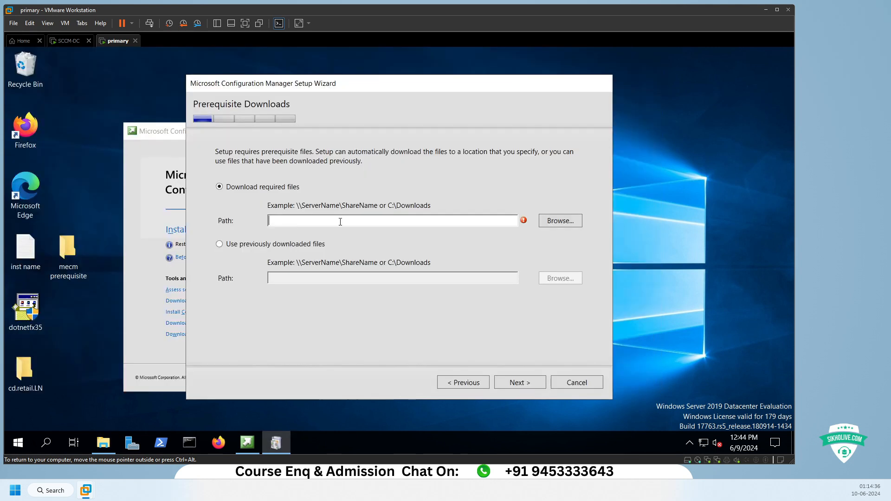
pyautogui.click(433, 225)
pyautogui.hotkey('ctrl', 'v')
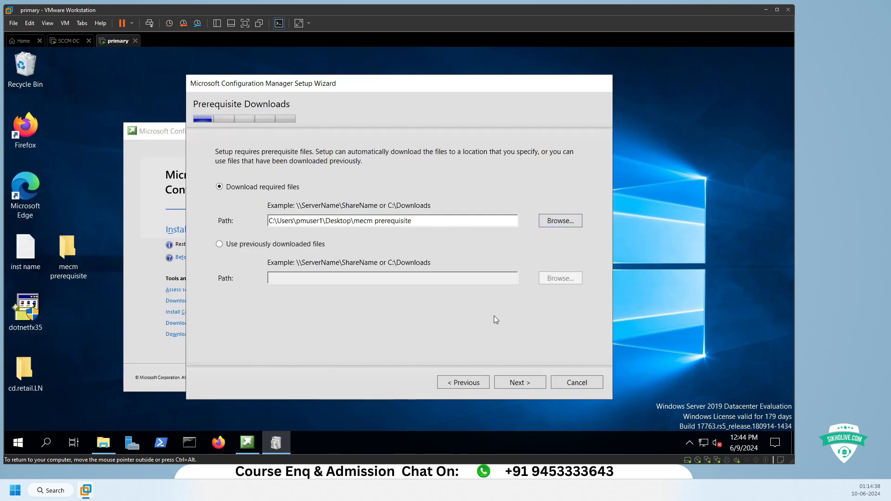
pyautogui.click(512, 383)
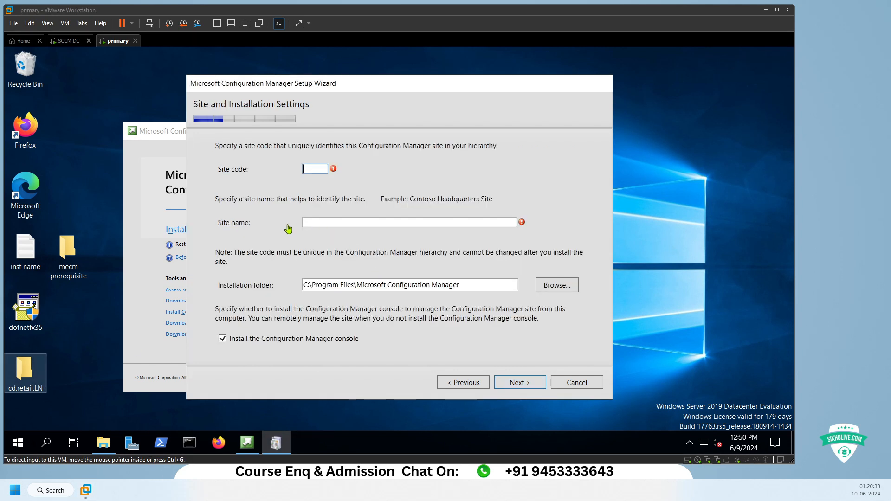
# Step: Check the downloaded files in the mecm prerequisite folder and close the folder window
pyautogui.doubleClick(68, 250)
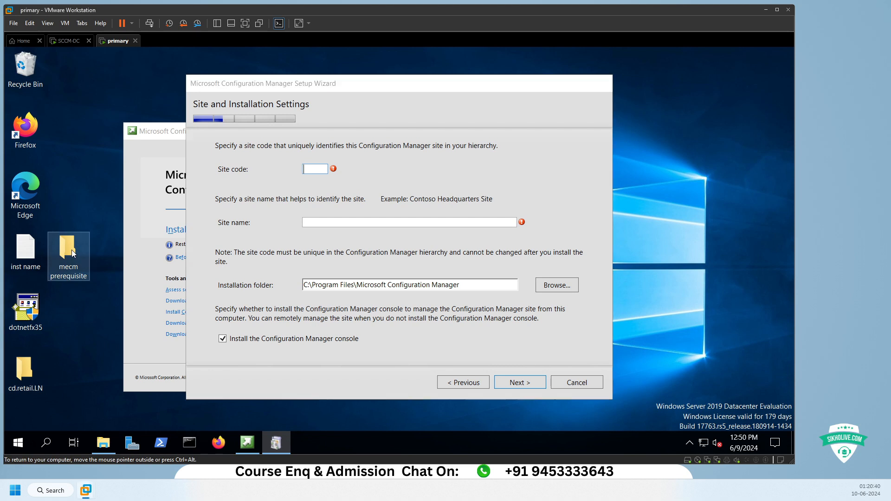
pyautogui.scroll(-11, 268, 224)
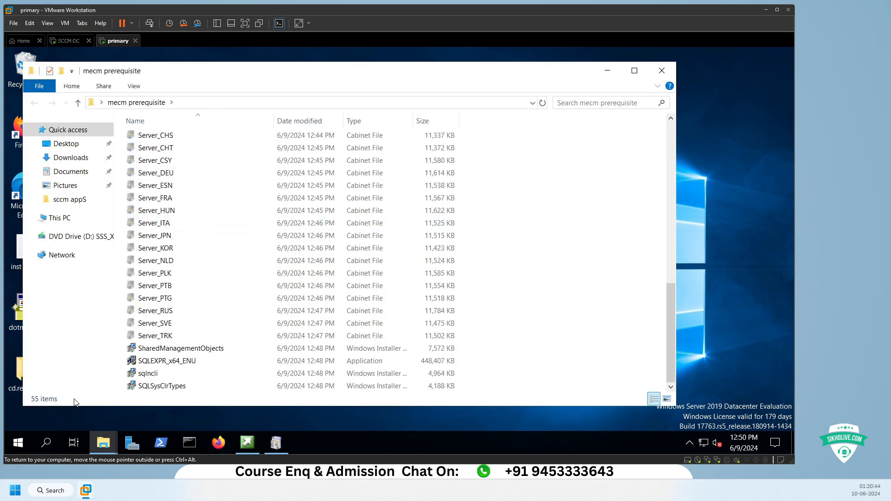
pyautogui.scroll(11, 258, 257)
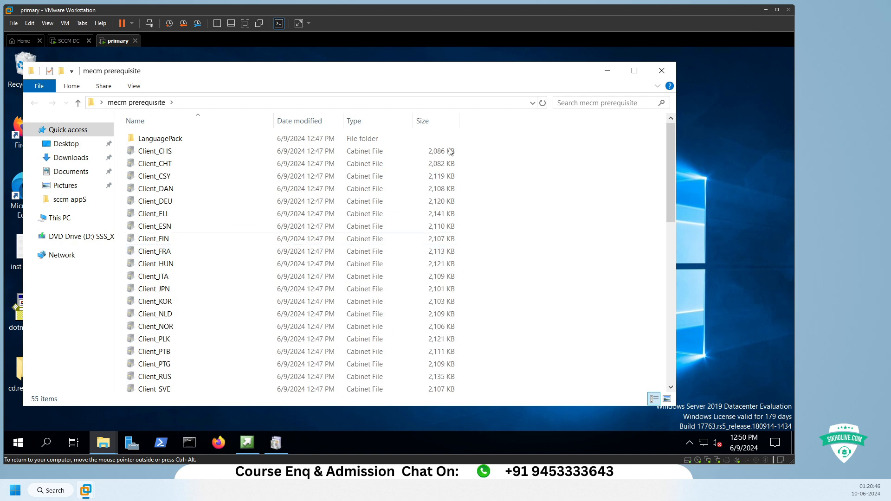
pyautogui.click(661, 72)
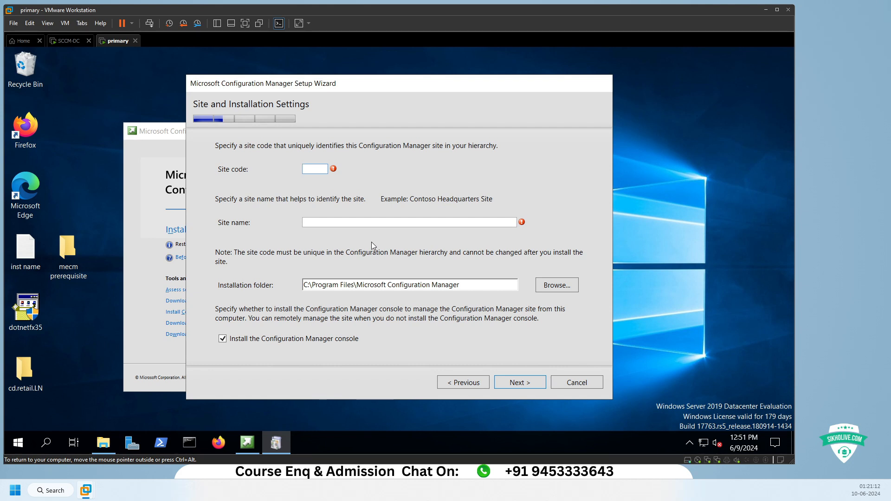
# Step: Set the site code to PM1 and the site name to Primary-Site, keeping the default installation folder, and continue
pyautogui.write('PM1')
pyautogui.click(317, 225)
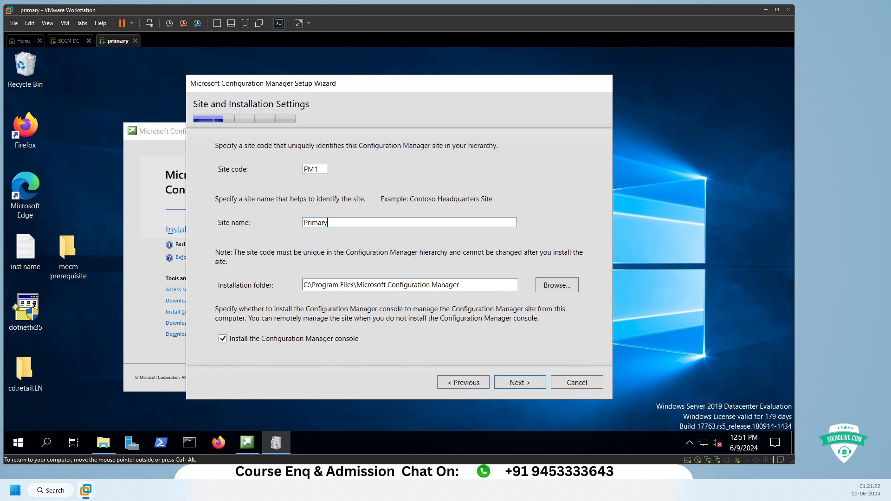
pyautogui.write('te')
pyautogui.click(511, 385)
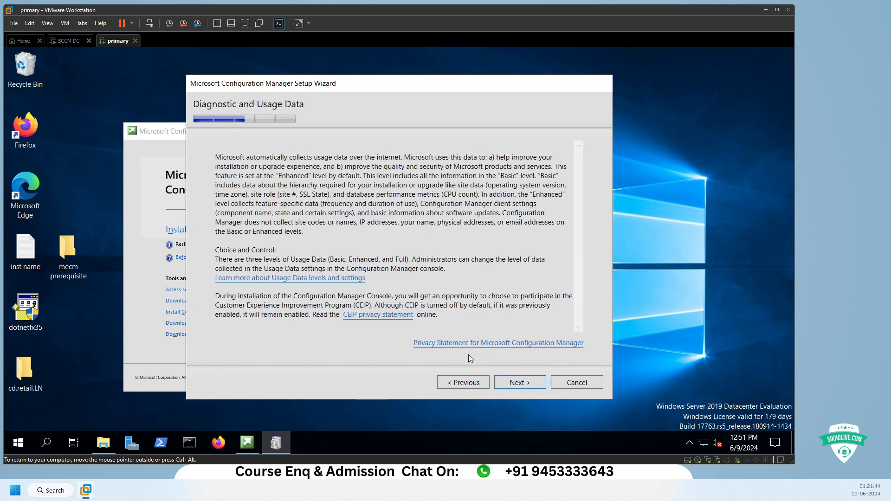
# Step: Accept the usage data notice and the default service connection point pm.sikholive.local, and review the settings summary
pyautogui.click(521, 385)
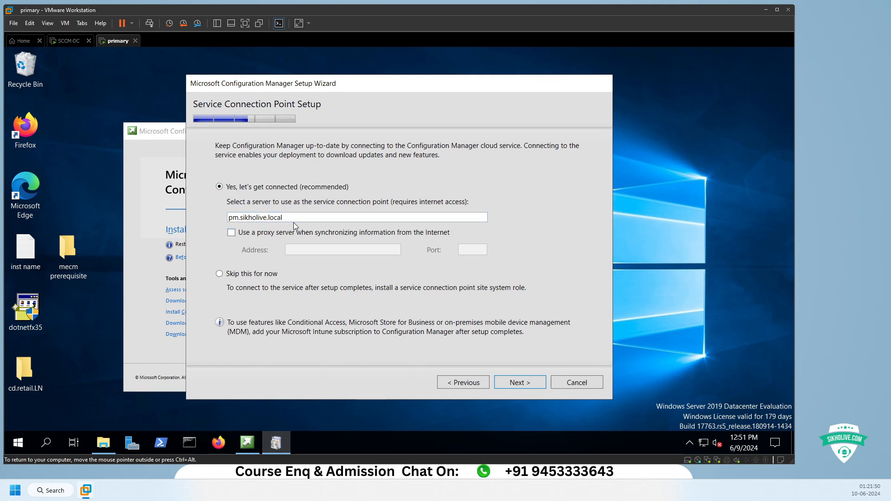
pyautogui.click(508, 384)
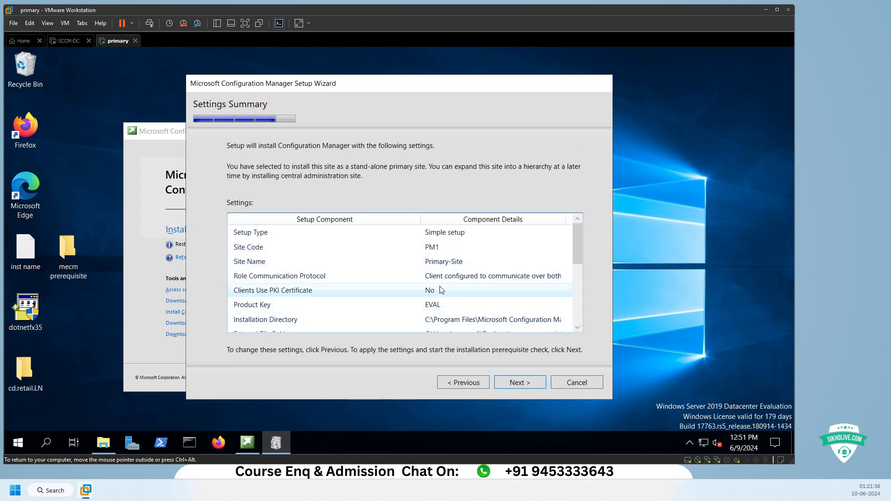
pyautogui.scroll(-3, 392, 292)
pyautogui.scroll(5, 392, 305)
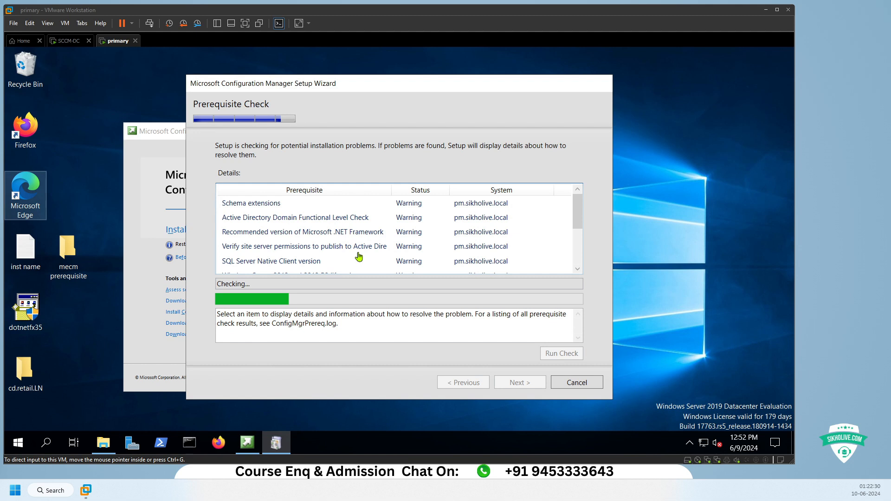
# Step: Review the prerequisite check details for SQL Server memory usage, process memory allocation and security mode
pyautogui.scroll(-2, 408, 234)
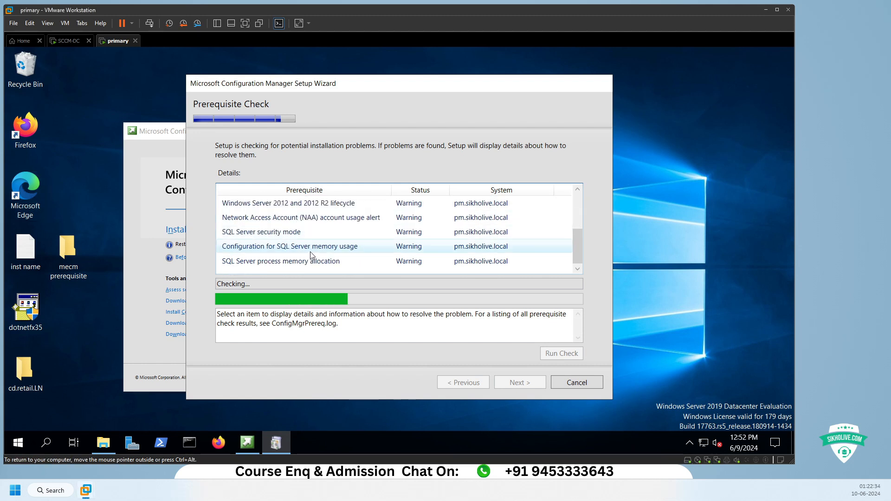
pyautogui.click(289, 251)
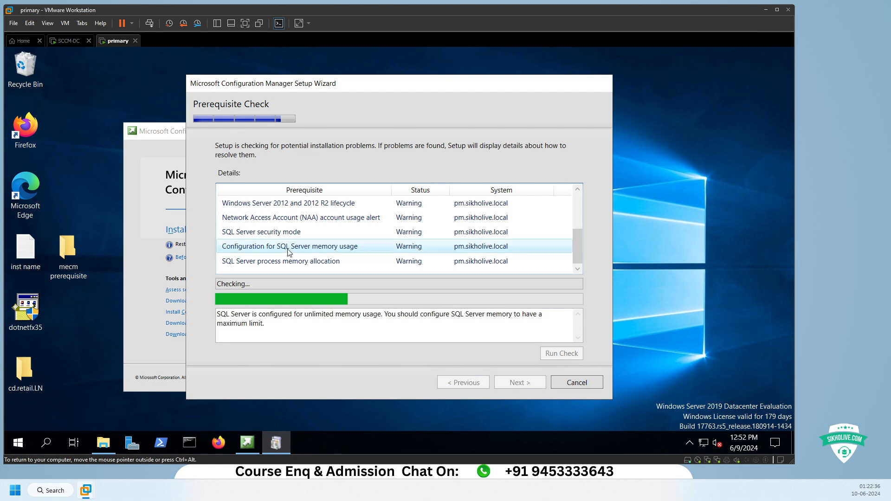
pyautogui.click(252, 262)
pyautogui.click(270, 231)
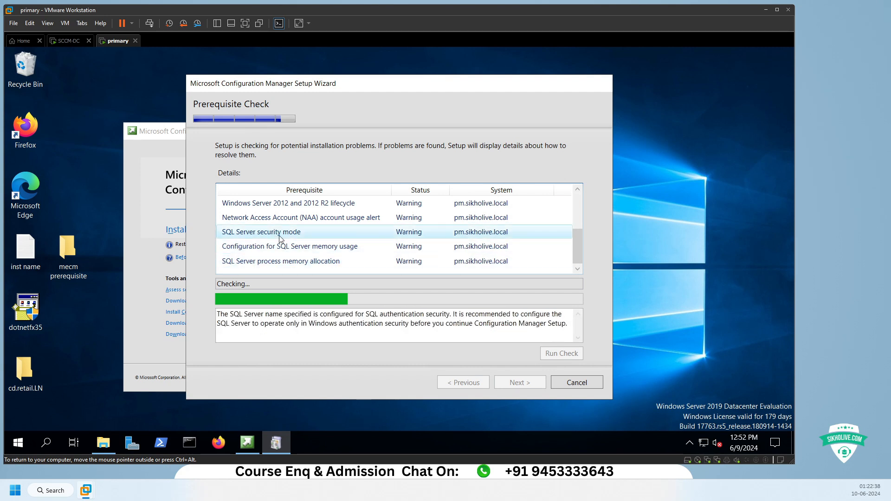
pyautogui.scroll(2, 298, 242)
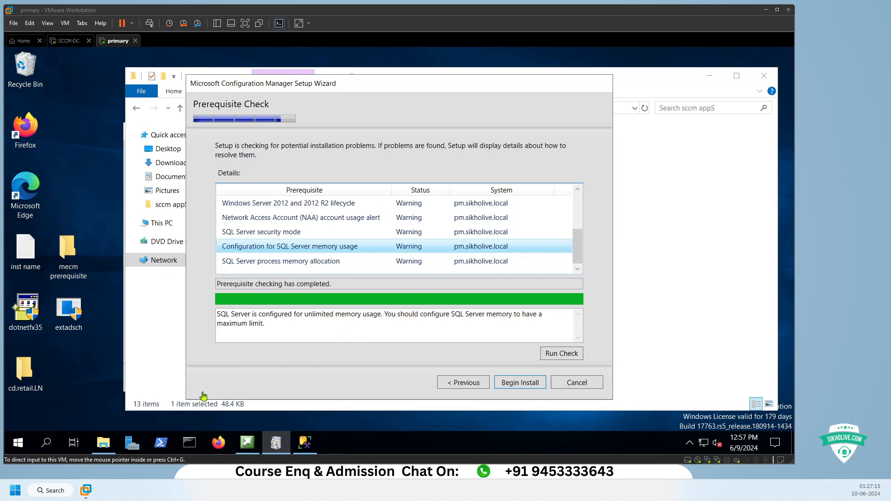
# Step: Rerun the prerequisite check and view the details of the SQL Server process memory allocation warning
pyautogui.click(249, 247)
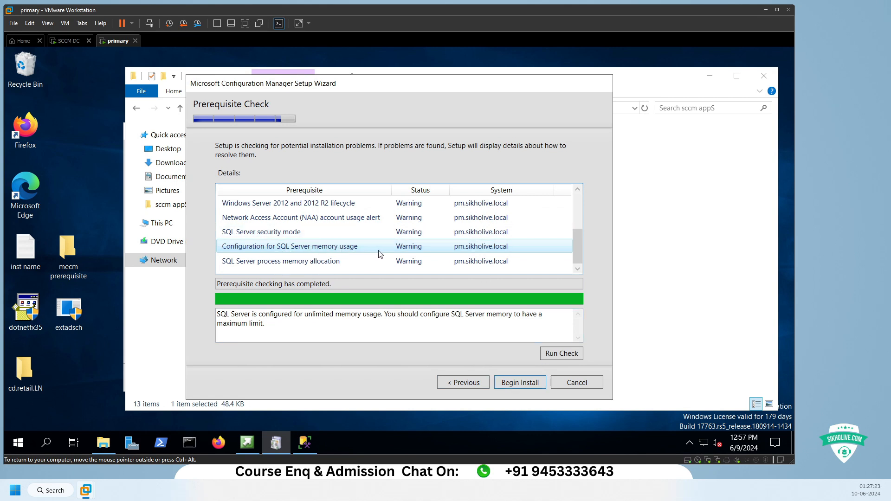
pyautogui.click(555, 355)
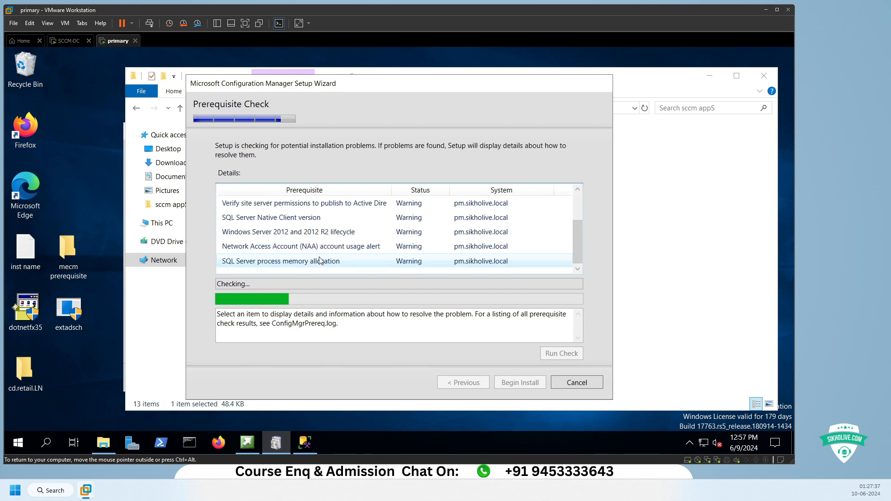
pyautogui.click(274, 262)
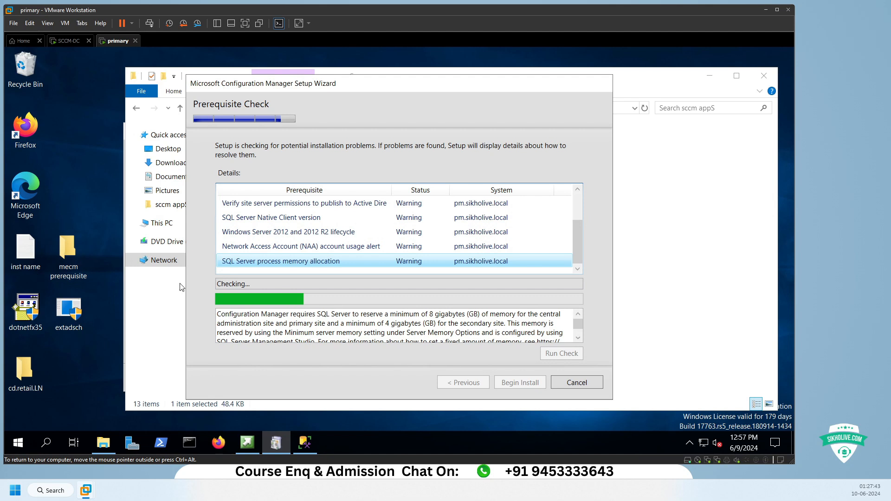
# Step: Switch to SQL Server Management Studio and change the minimum server memory in the PM server's memory properties
pyautogui.click(300, 445)
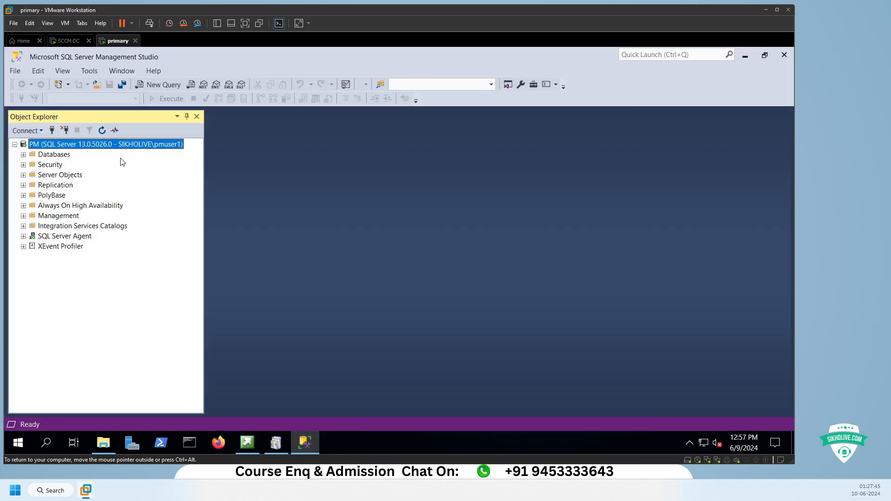
pyautogui.rightClick(104, 147)
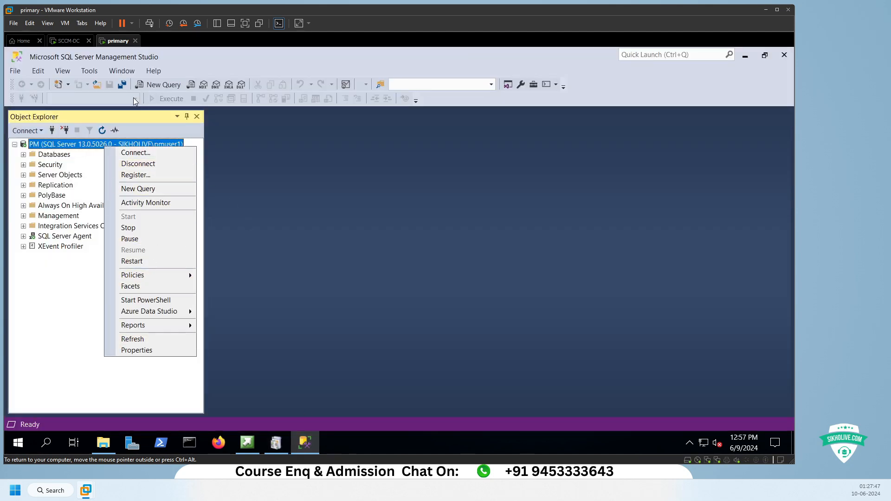
pyautogui.click(144, 352)
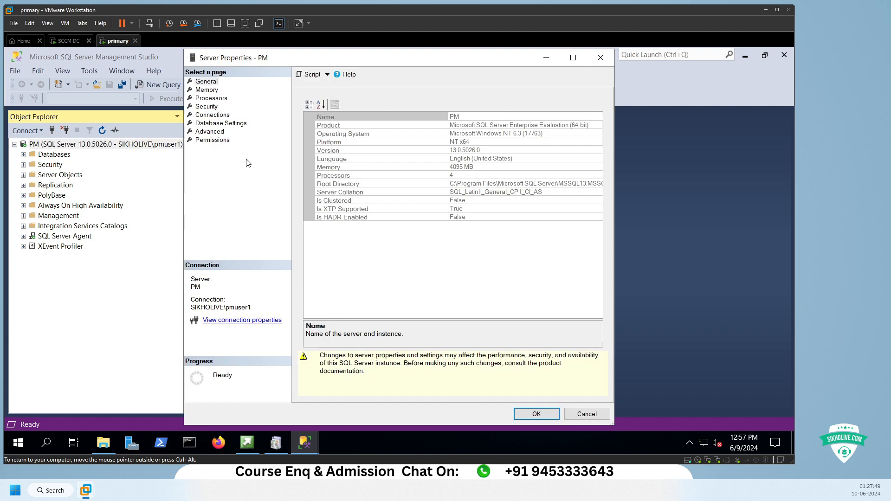
pyautogui.click(211, 98)
pyautogui.click(207, 89)
pyautogui.press('Tab')
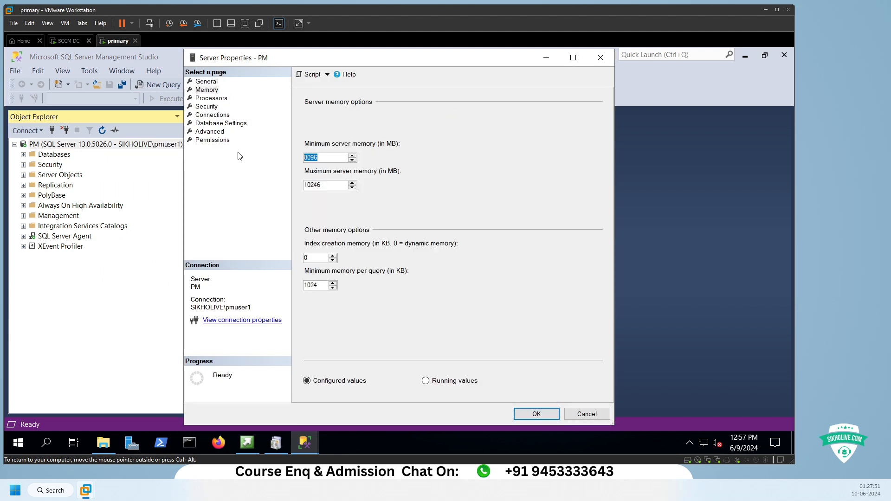
pyautogui.write('90')
pyautogui.press('BackSpace')
pyautogui.click(537, 414)
# Step: Restart the PM SQL Server service, allowing the elevation and agreeing to stop SQL Server Agent as well
pyautogui.rightClick(151, 144)
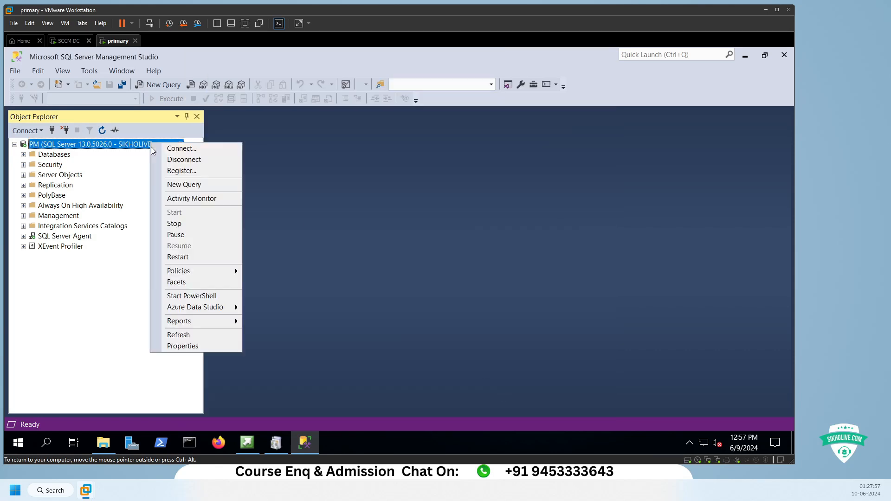
pyautogui.click(182, 255)
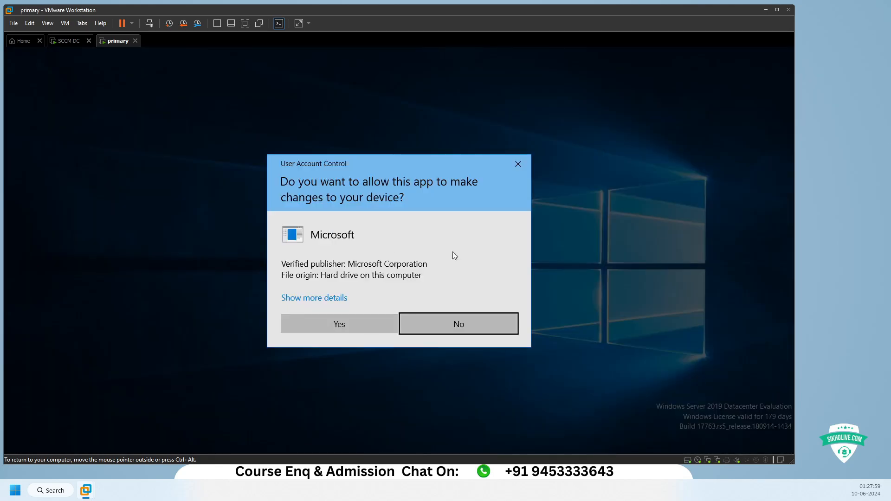
pyautogui.click(333, 321)
pyautogui.click(282, 110)
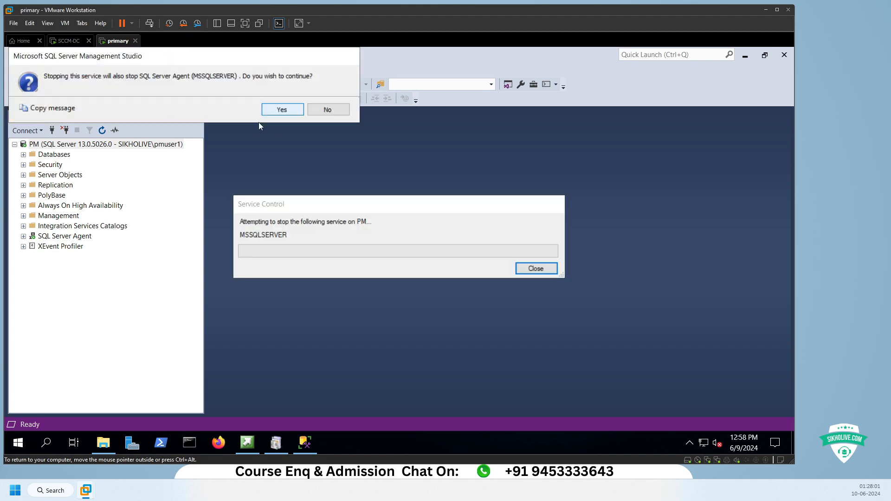
pyautogui.click(282, 110)
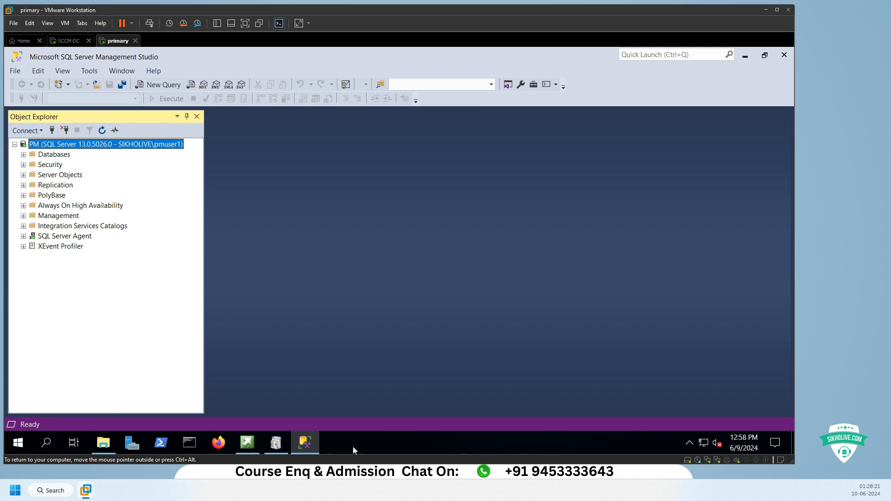
# Step: Return to the setup wizard, rerun the prerequisite check and read the Active Directory domain functional level details
pyautogui.click(745, 58)
pyautogui.click(557, 355)
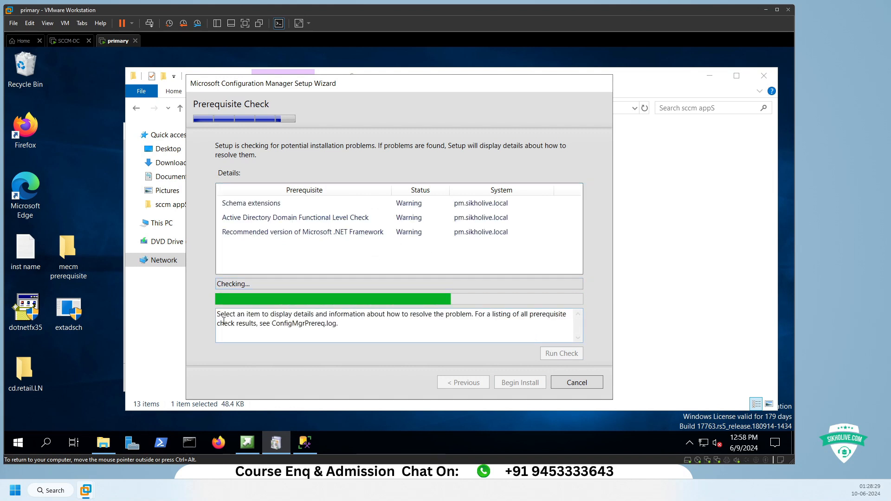
pyautogui.click(303, 223)
pyautogui.moveTo(258, 324); pyautogui.dragTo(434, 332)
pyautogui.click(435, 326)
pyautogui.scroll(-1, 410, 326)
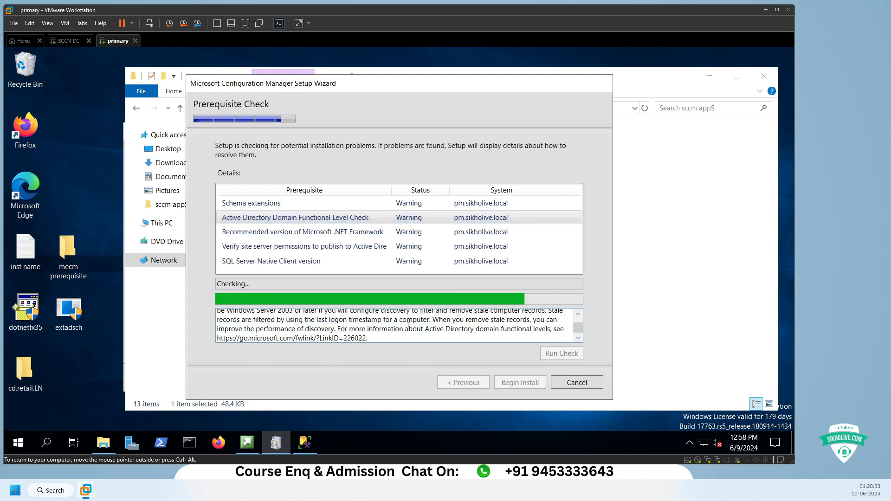
pyautogui.moveTo(381, 337); pyautogui.dragTo(240, 339)
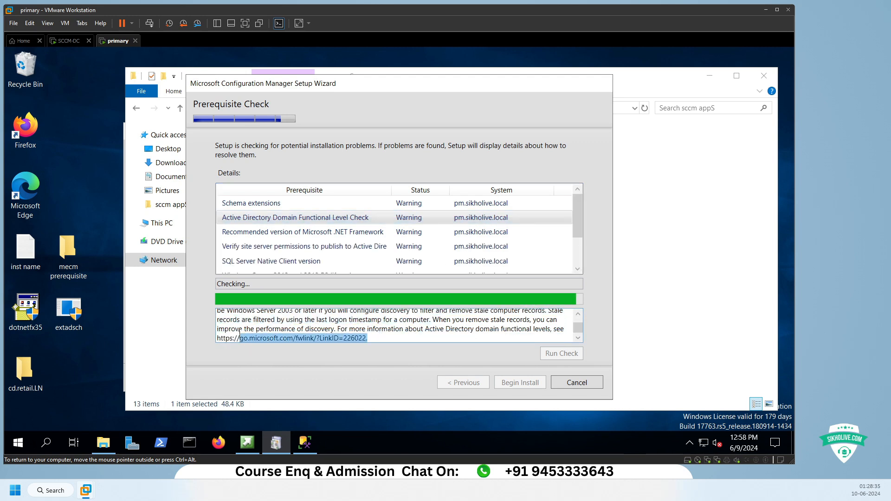
pyautogui.click(294, 324)
# Step: Review the warning details for .NET Framework version, site server publishing permissions, Windows Server 2012 lifecycle and SQL Server security mode
pyautogui.click(338, 235)
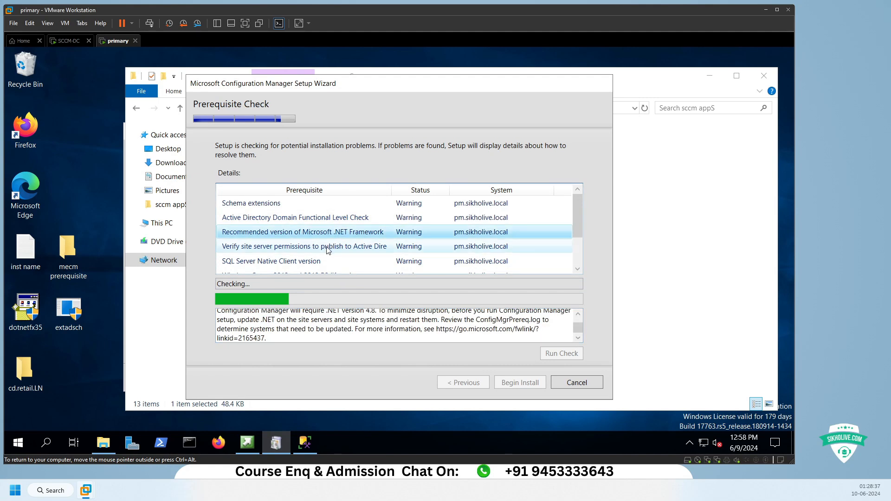
pyautogui.click(334, 247)
pyautogui.scroll(-1, 325, 242)
pyautogui.click(260, 233)
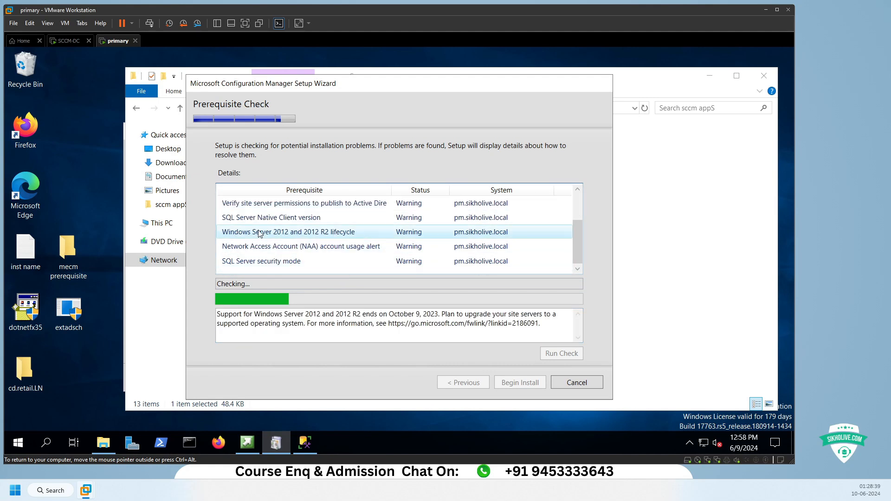
pyautogui.click(262, 264)
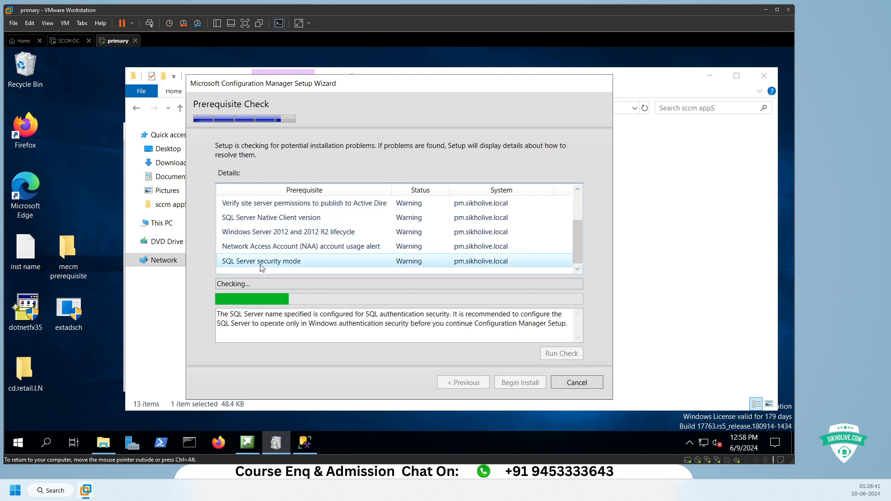
pyautogui.moveTo(369, 318); pyautogui.dragTo(500, 325)
pyautogui.click(482, 327)
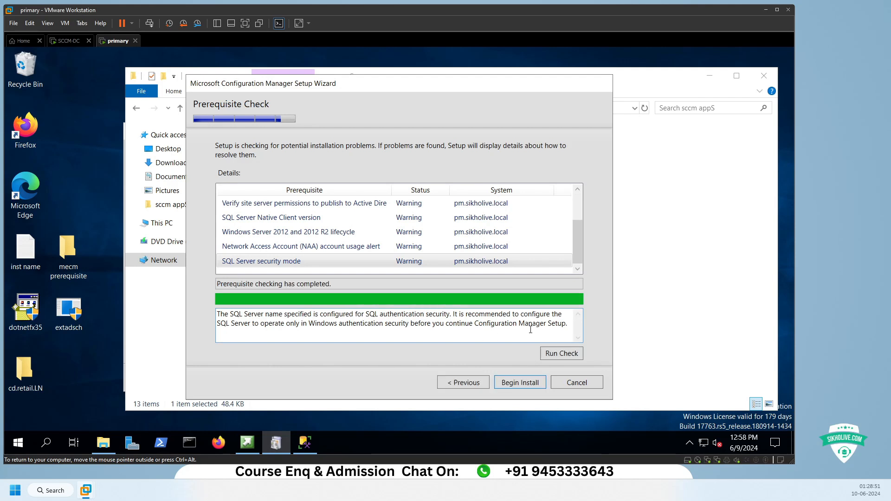
# Step: Review the Network Access Account, SQL Server security mode and Native Client version warnings, and begin the installation
pyautogui.click(290, 249)
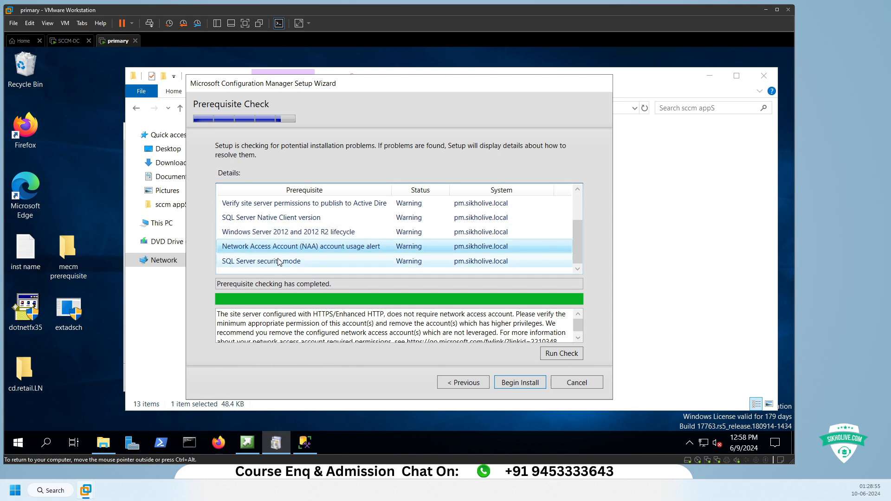
pyautogui.click(301, 261)
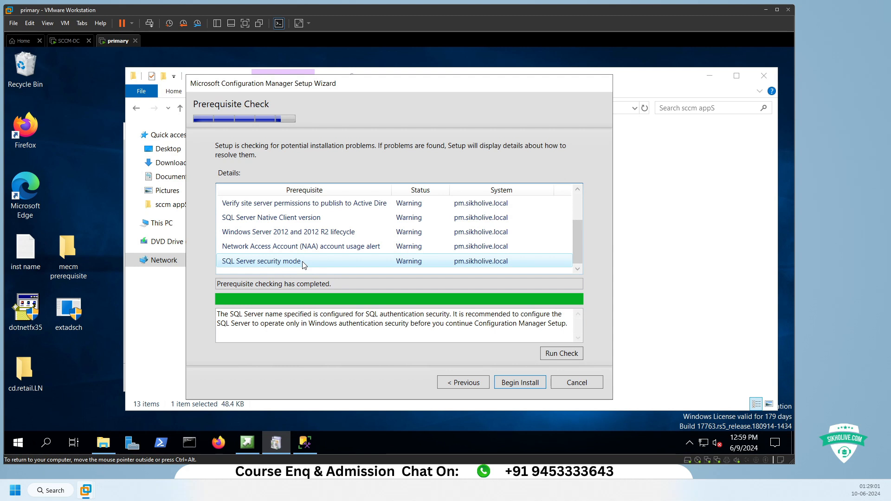
pyautogui.click(306, 247)
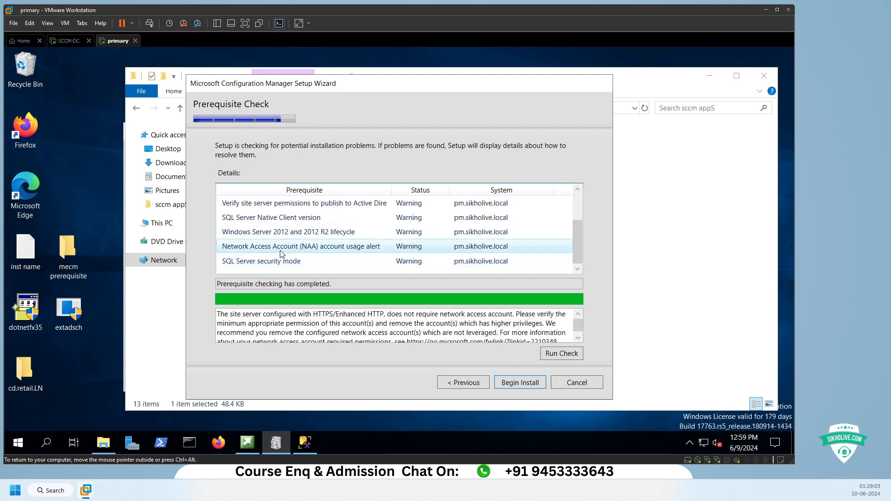
pyautogui.click(263, 221)
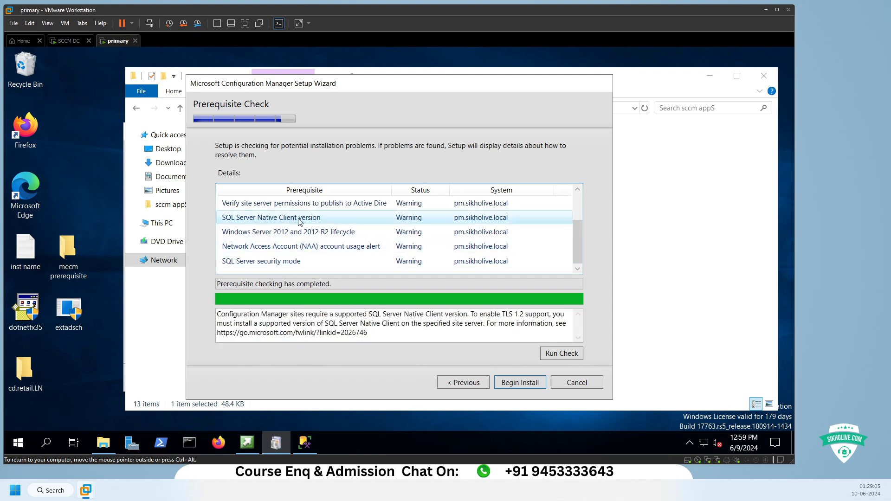
pyautogui.moveTo(368, 332); pyautogui.dragTo(197, 328)
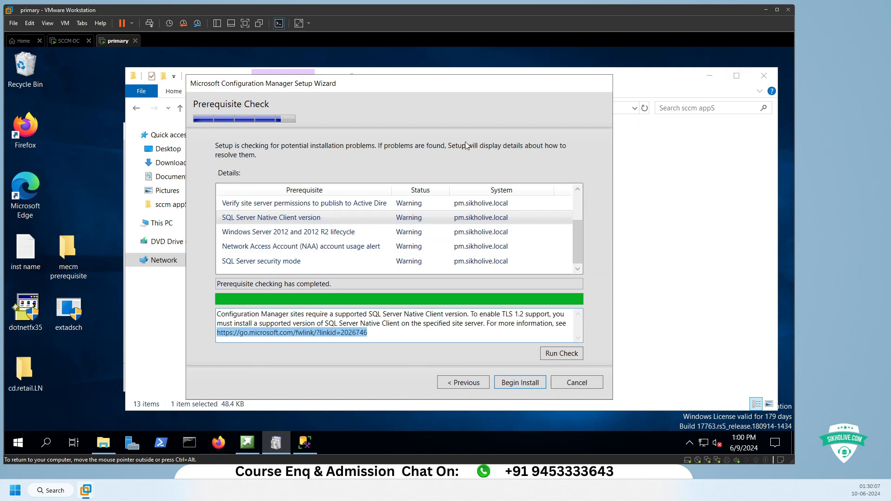
pyautogui.click(528, 384)
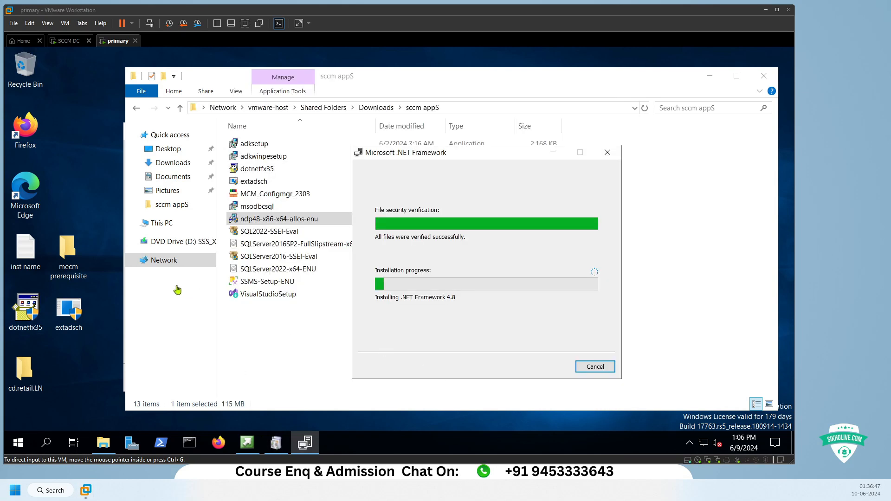
# Step: Check the progress of the Configuration Manager setup and the .NET Framework 4.8 installer, and minimize the sccm appS folder window
pyautogui.click(275, 440)
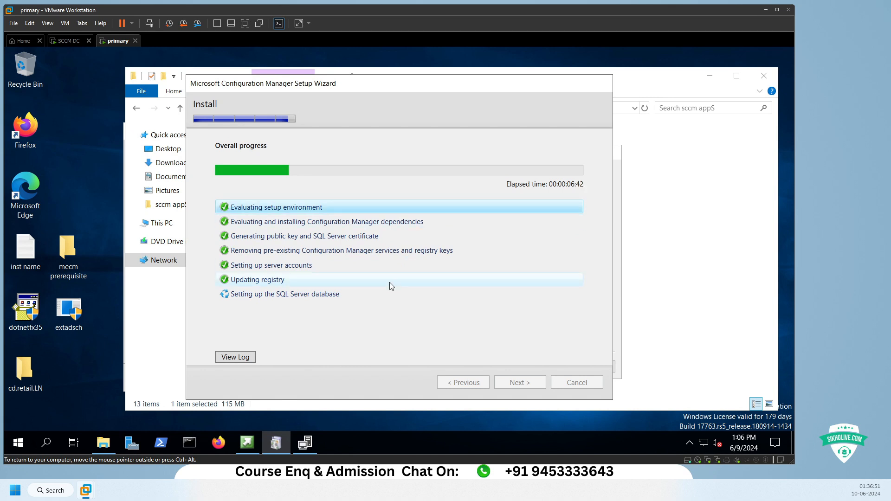
pyautogui.click(163, 317)
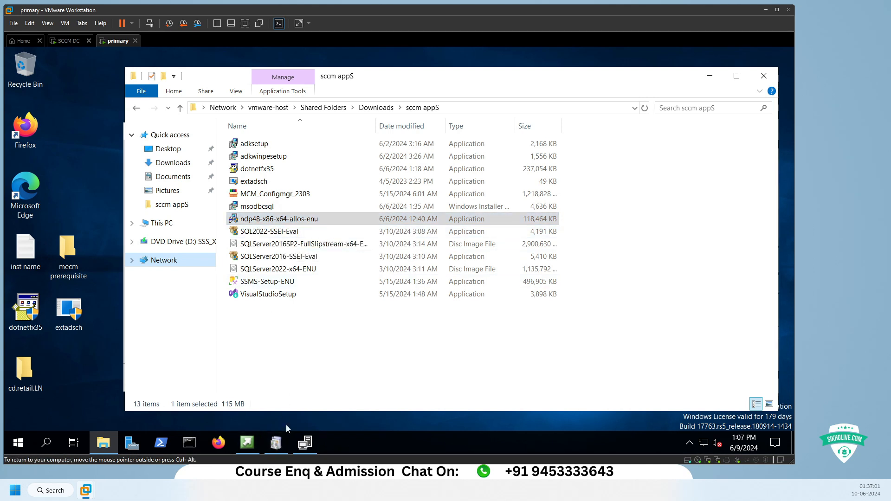
pyautogui.click(276, 444)
pyautogui.click(313, 444)
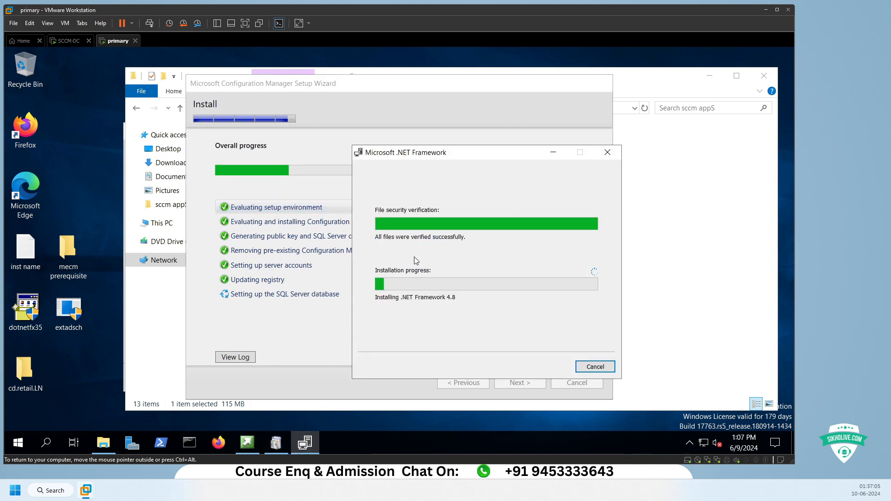
pyautogui.click(168, 292)
pyautogui.click(255, 220)
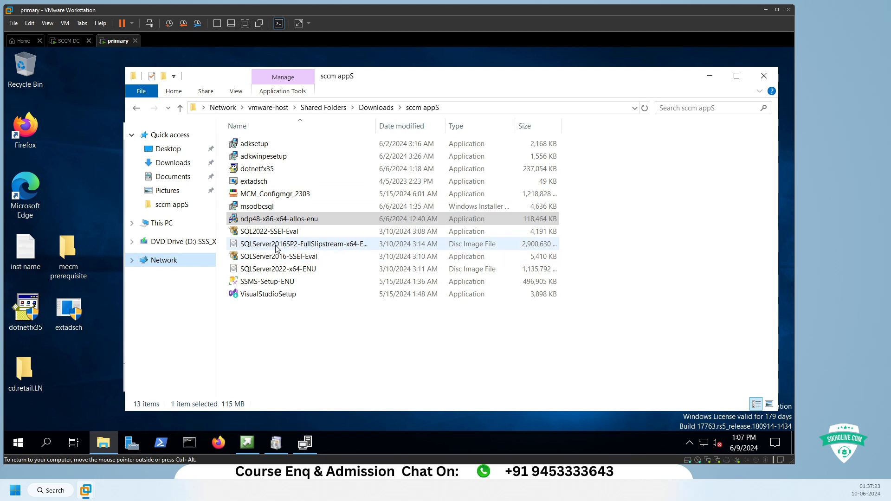
pyautogui.click(710, 76)
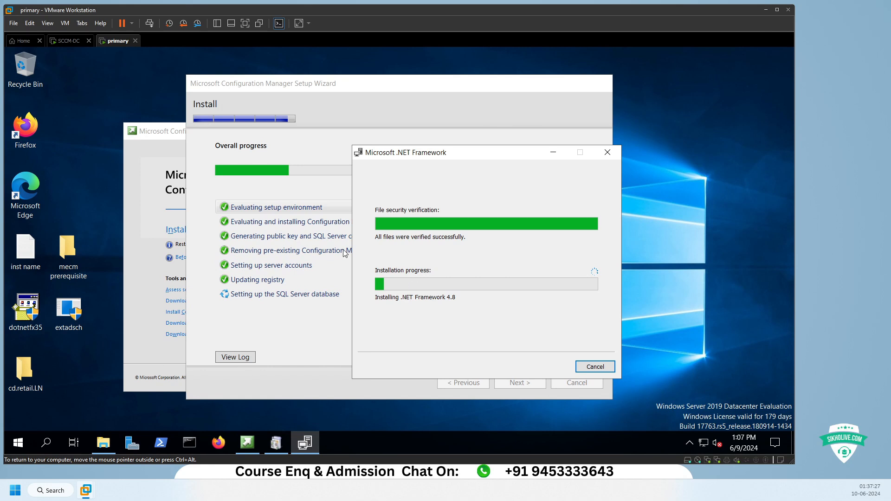
# Step: View the ConfigMgrSetup log from the setup wizard's installation page and close it
pyautogui.click(305, 175)
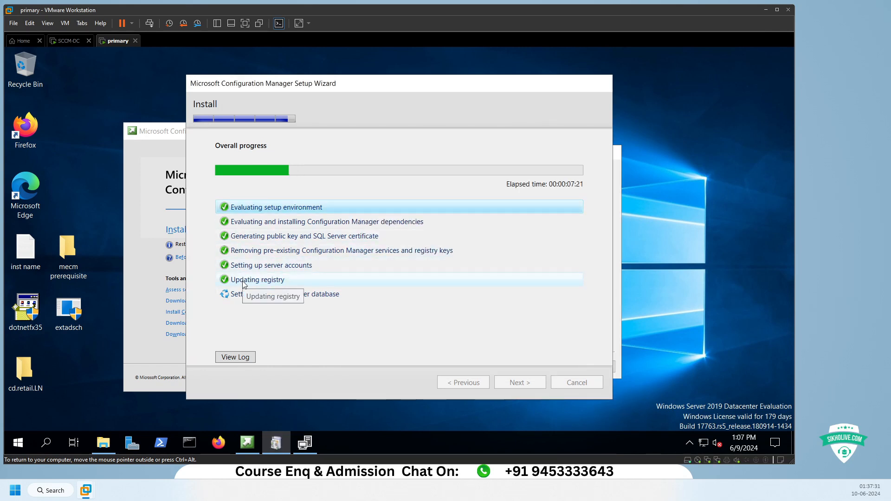
pyautogui.click(240, 358)
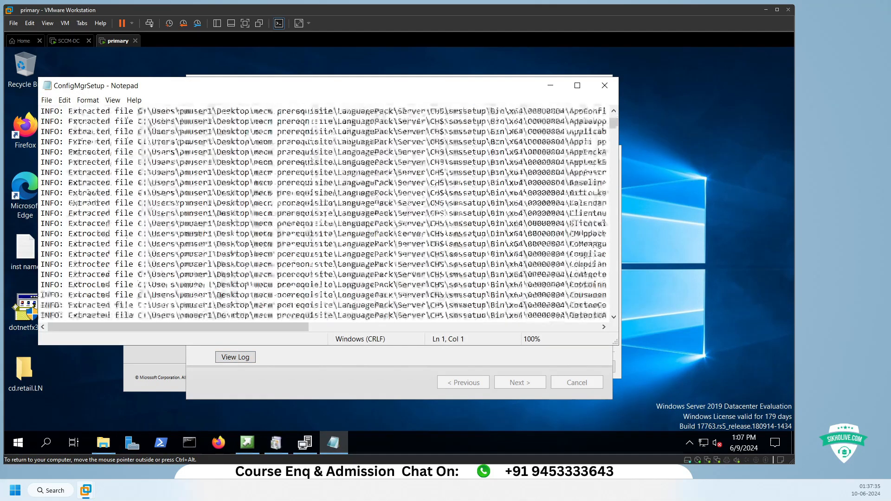
pyautogui.click(605, 86)
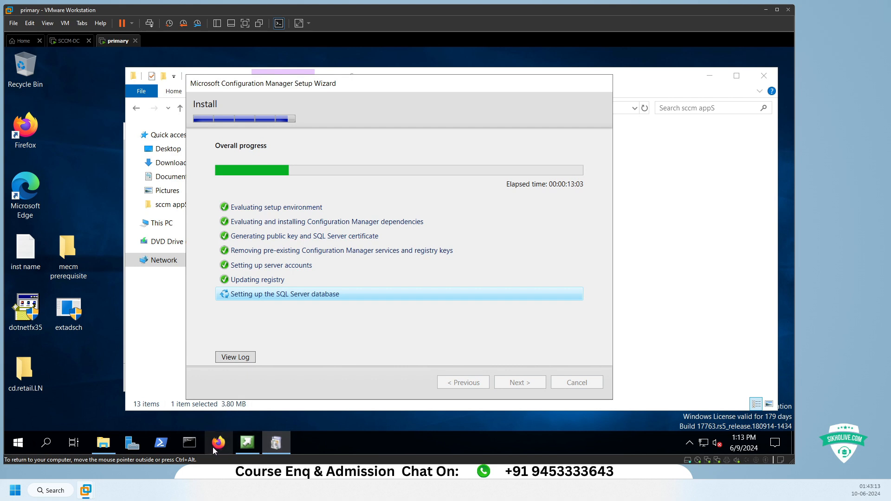
# Step: Launch SQL Server Management Studio 20 and connect to the PM database server
pyautogui.click(19, 442)
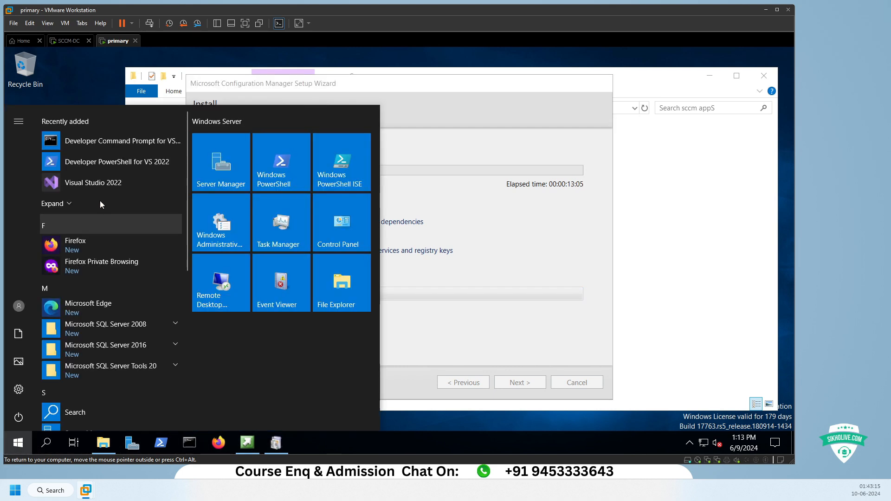
pyautogui.click(90, 204)
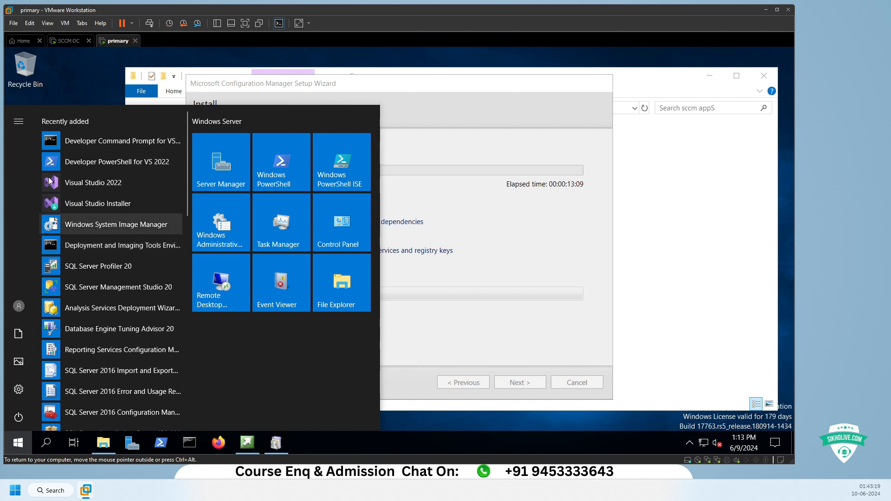
pyautogui.scroll(-1, 98, 371)
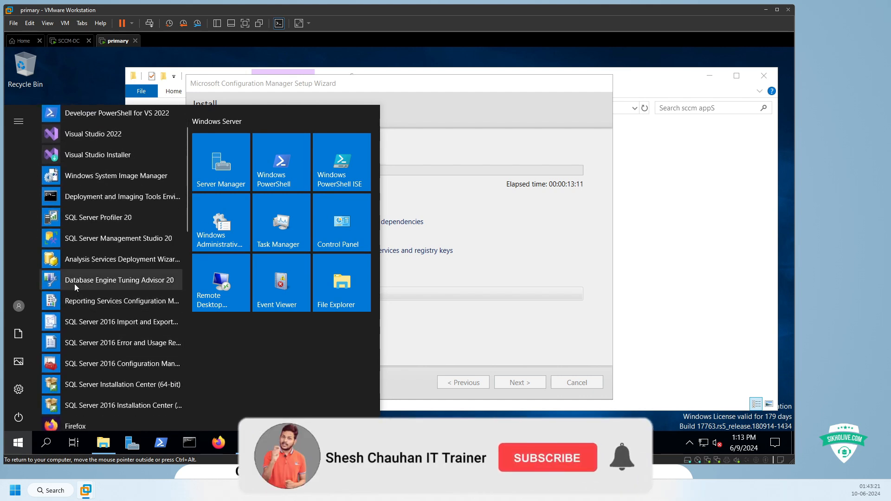
pyautogui.click(72, 239)
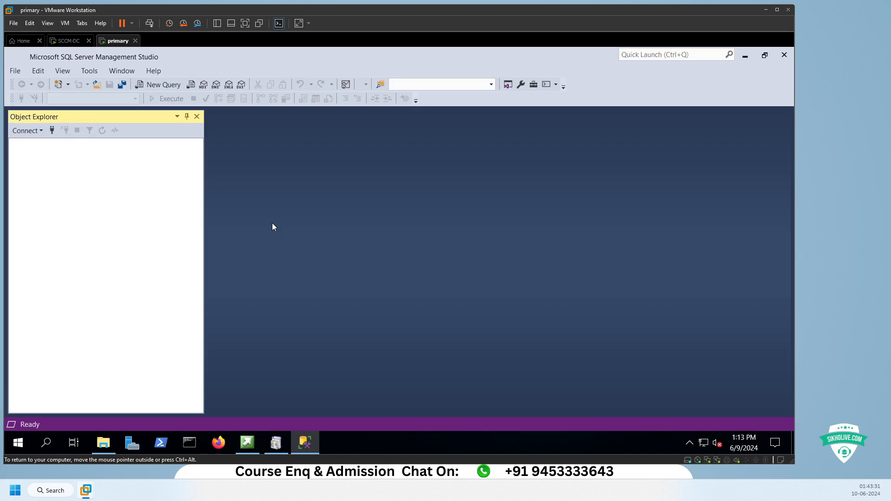
pyautogui.click(345, 370)
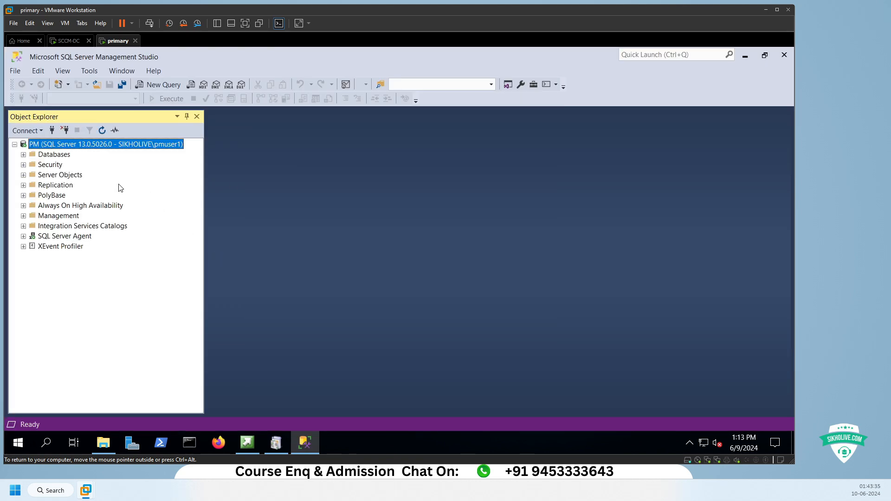
# Step: Expand the server's Databases folder and the CM_PM1 database to view its contents
pyautogui.click(23, 155)
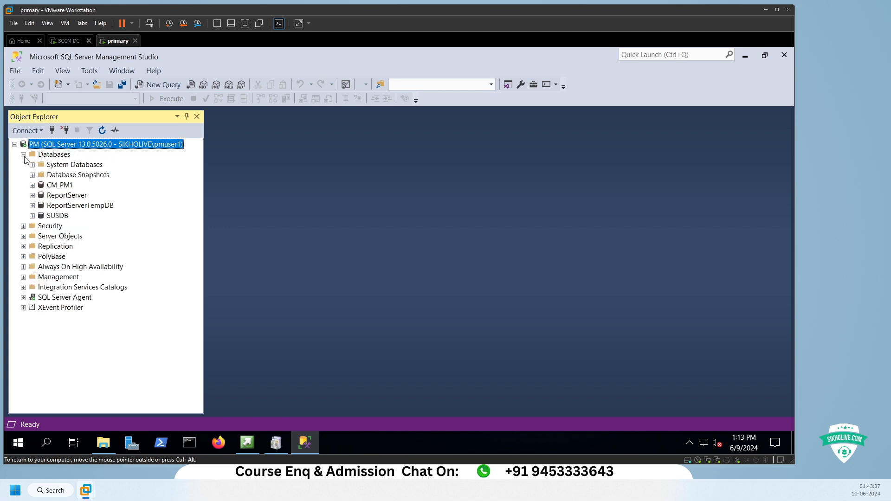
pyautogui.click(59, 187)
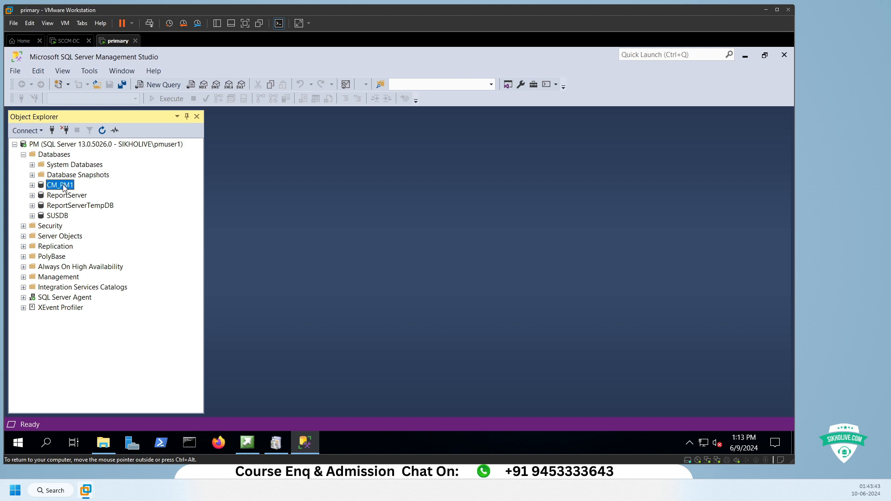
pyautogui.click(32, 185)
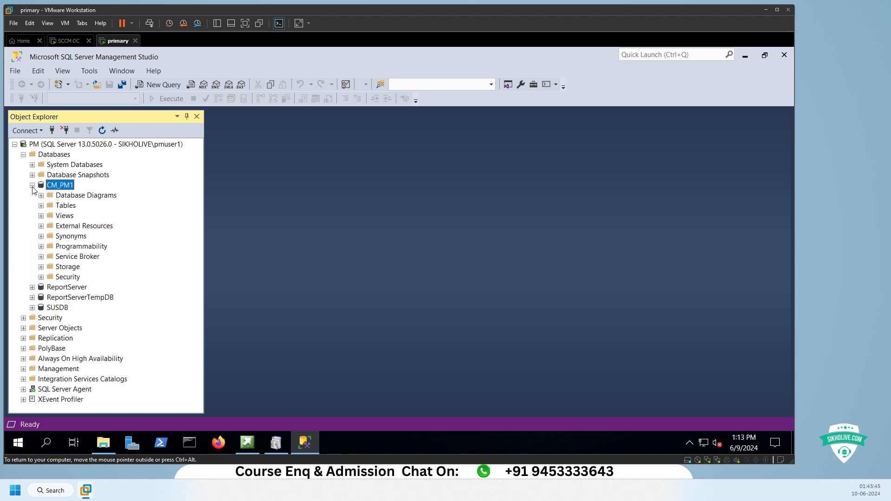
# Step: Check the size and name in the CM_PM1 database properties, and close SQL Server Management Studio
pyautogui.rightClick(63, 186)
pyautogui.click(105, 354)
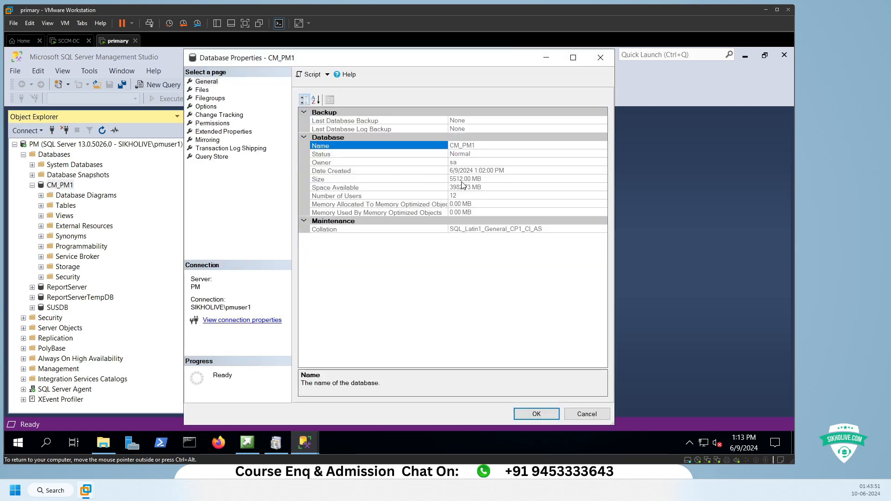
pyautogui.click(435, 181)
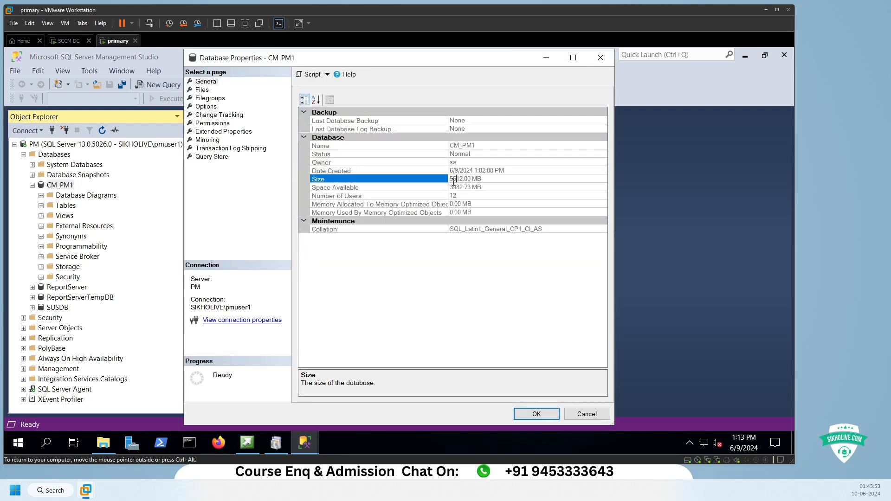
pyautogui.moveTo(487, 179); pyautogui.dragTo(445, 180)
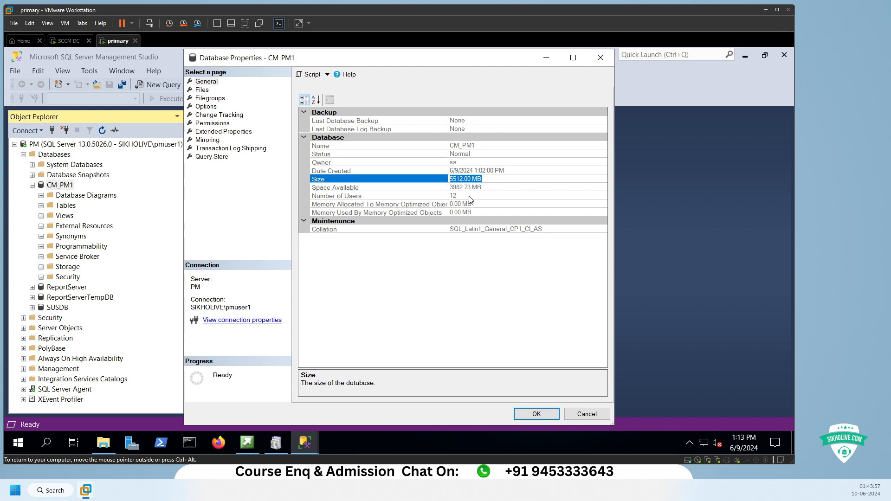
pyautogui.click(475, 145)
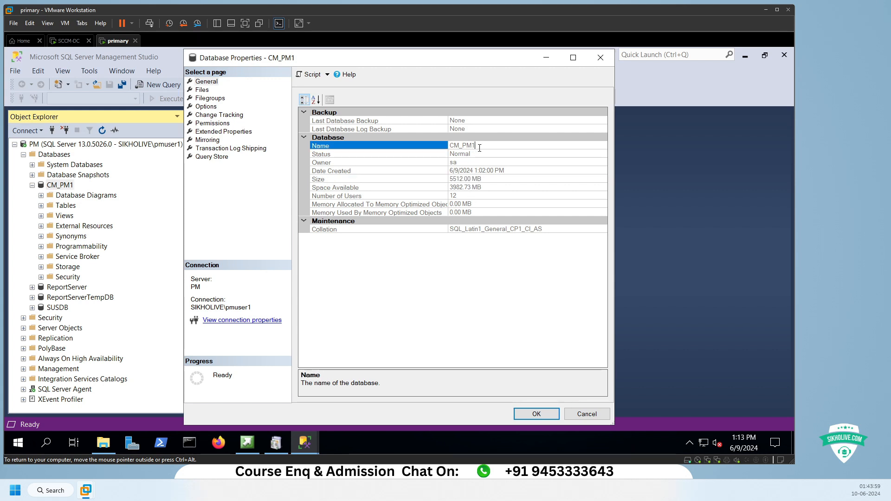
pyautogui.click(600, 59)
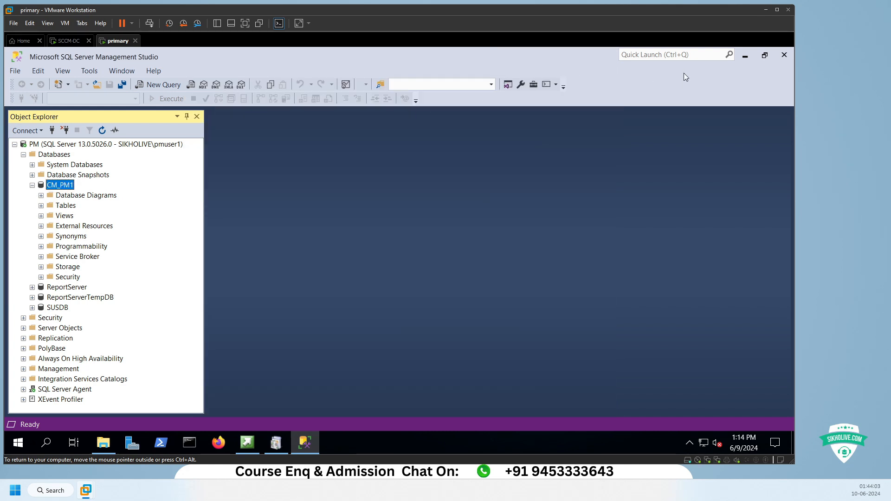
pyautogui.click(785, 55)
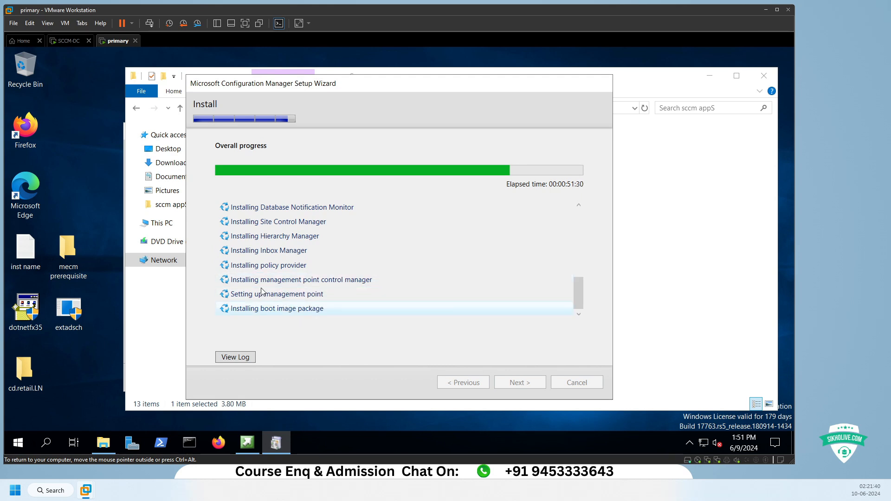
# Step: Review the completed and in-progress components in the Configuration Manager setup's installation list
pyautogui.scroll(5, 301, 274)
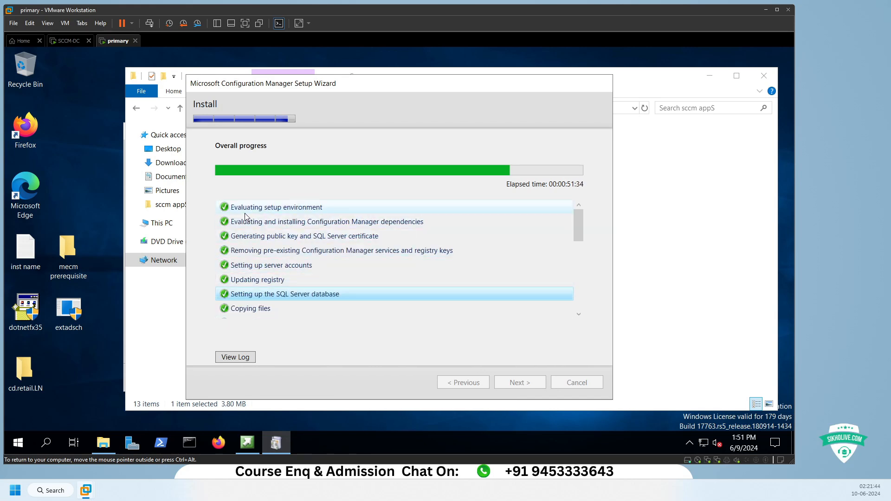
pyautogui.scroll(-1, 249, 221)
pyautogui.scroll(1, 250, 222)
pyautogui.scroll(-2, 278, 253)
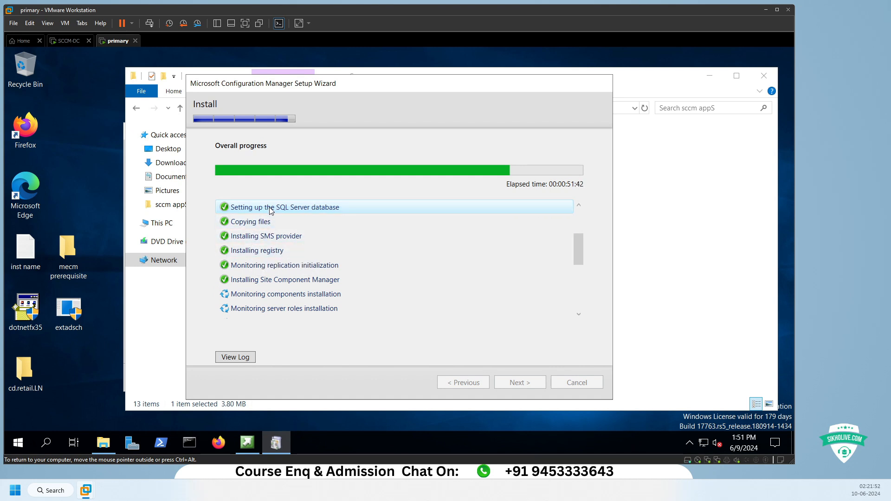
pyautogui.scroll(-3, 276, 247)
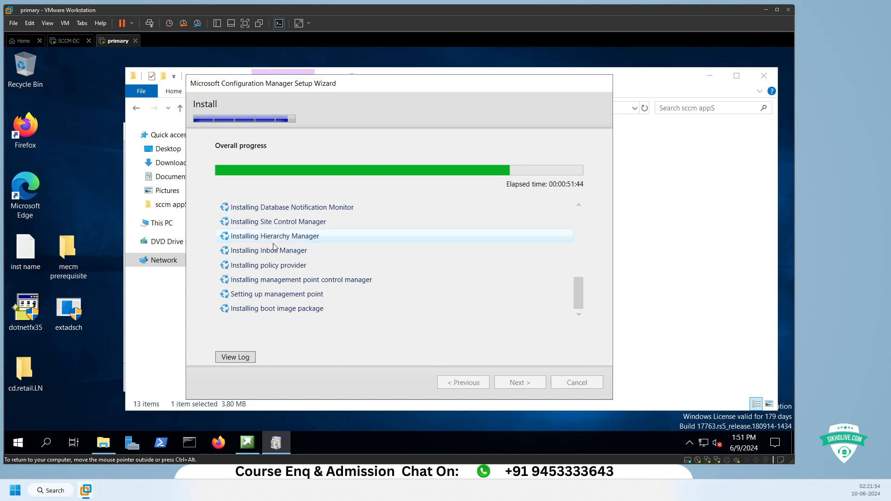
pyautogui.scroll(4, 275, 260)
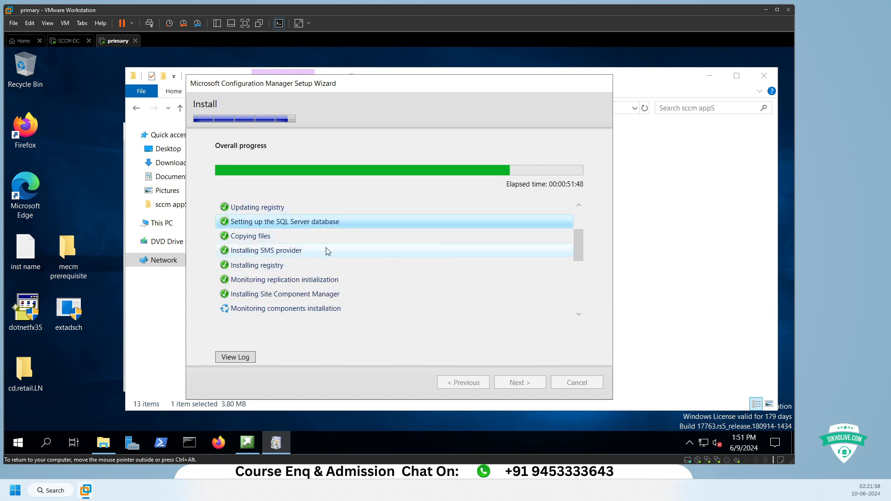
pyautogui.scroll(-4, 299, 249)
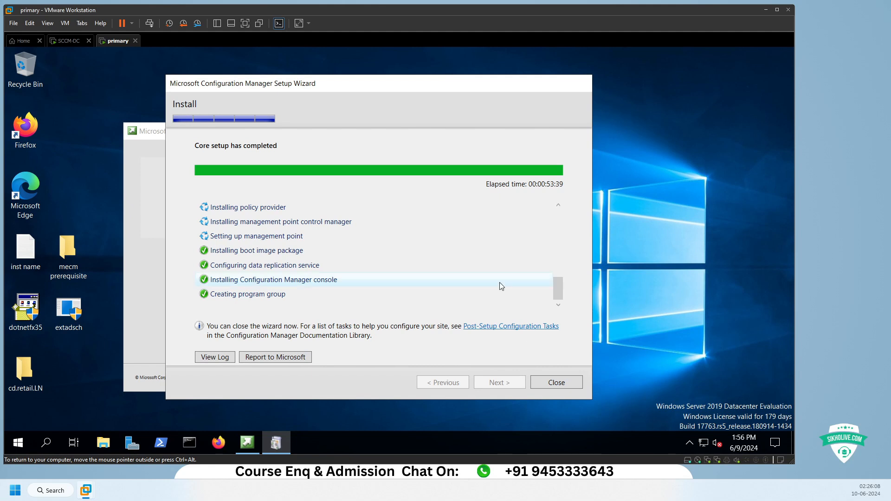
# Step: Check the finished installation list, and close the setup wizard and the Configuration Manager installer start window
pyautogui.scroll(4, 519, 282)
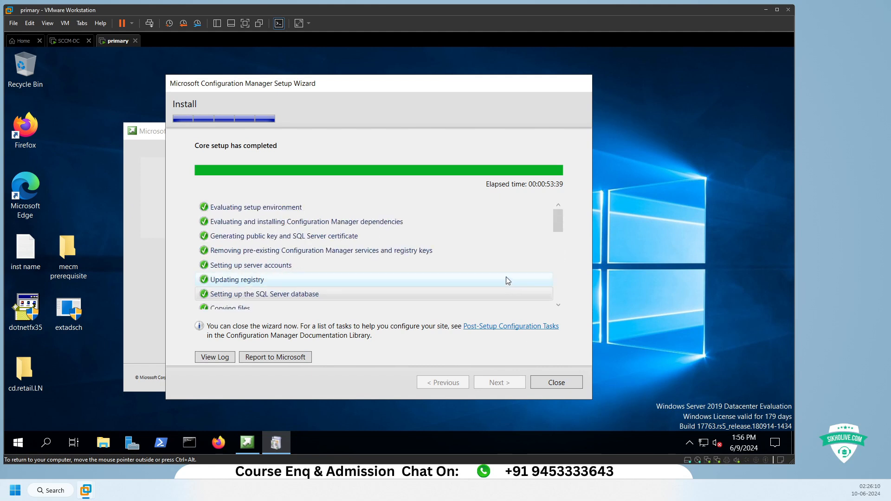
pyautogui.click(558, 382)
pyautogui.click(436, 377)
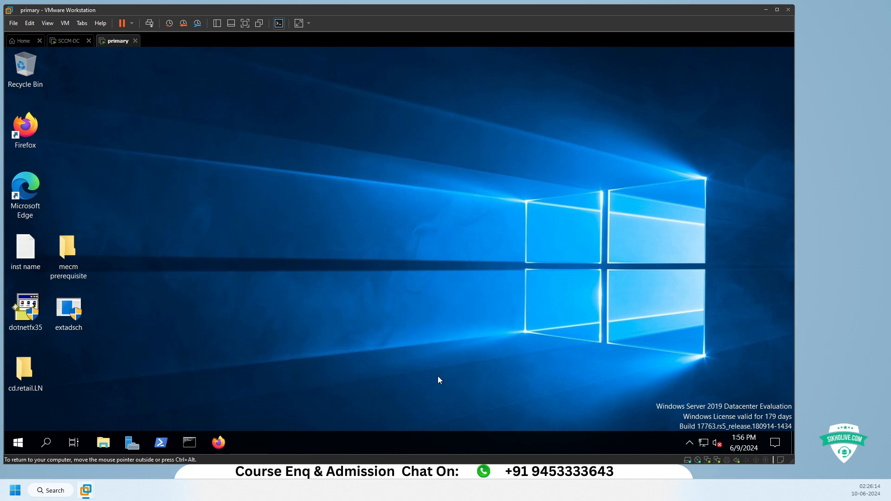
# Step: Refresh the desktop and launch the Configuration Manager Console
pyautogui.rightClick(271, 210)
pyautogui.click(279, 239)
pyautogui.rightClick(249, 216)
pyautogui.click(277, 248)
pyautogui.click(18, 443)
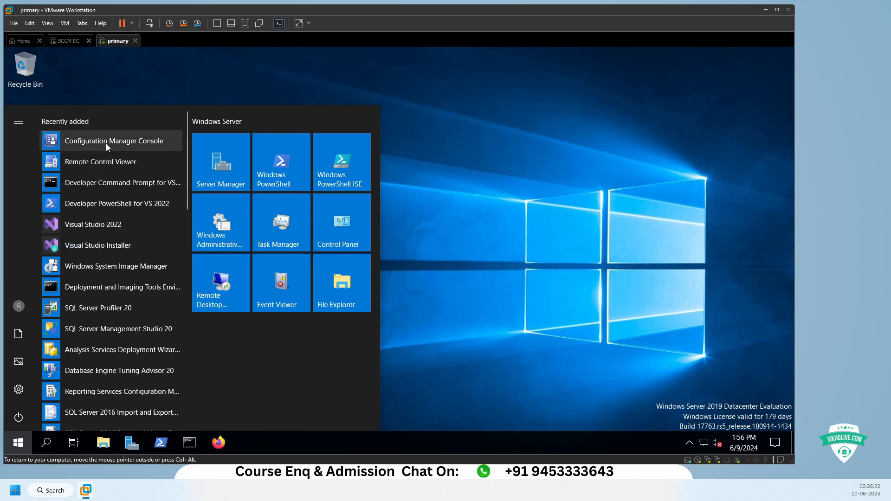
pyautogui.click(134, 145)
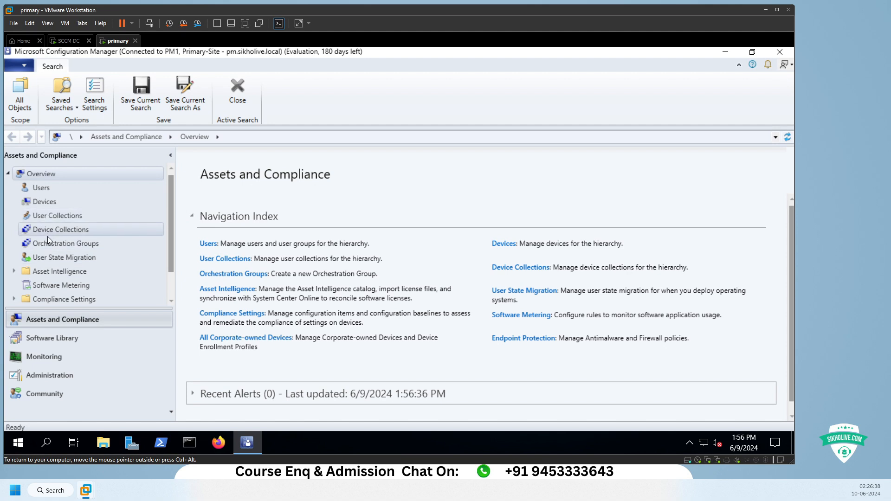
# Step: Look through Users, Devices, User Collections and Device Collections in the Assets and Compliance workspace, and close the console
pyautogui.scroll(-1, 47, 256)
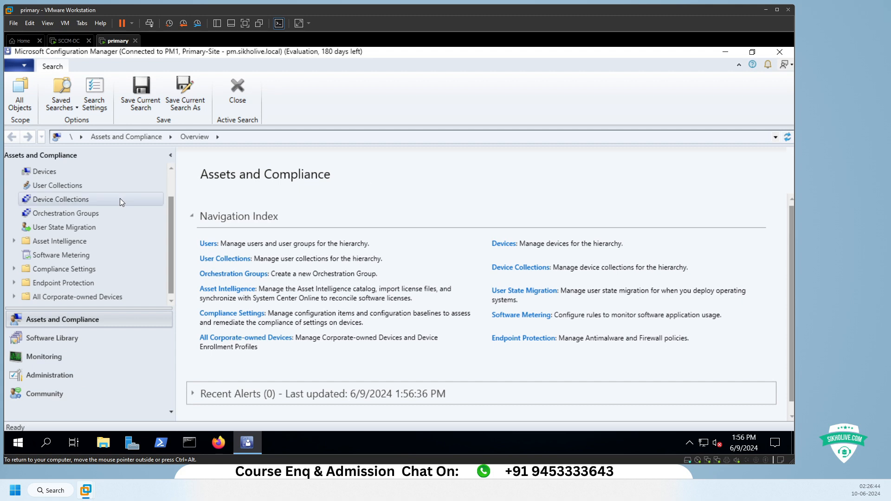
pyautogui.scroll(1, 119, 199)
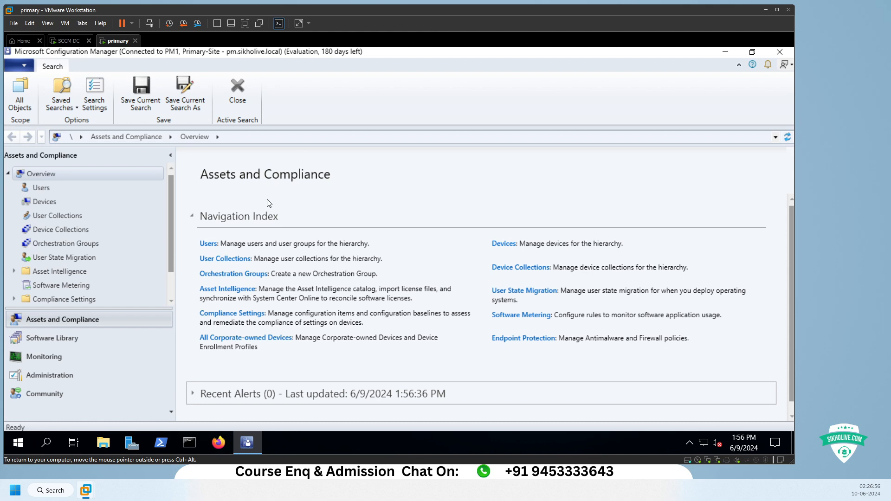
pyautogui.scroll(-1, 242, 274)
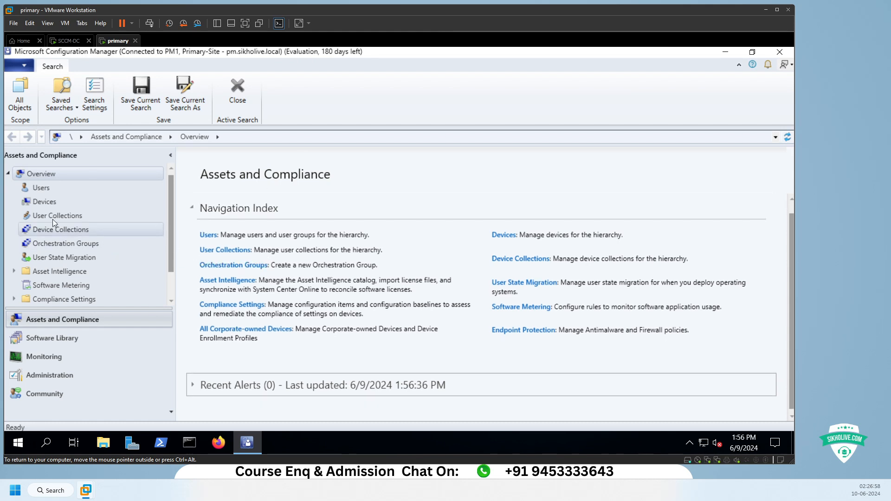
pyautogui.click(32, 188)
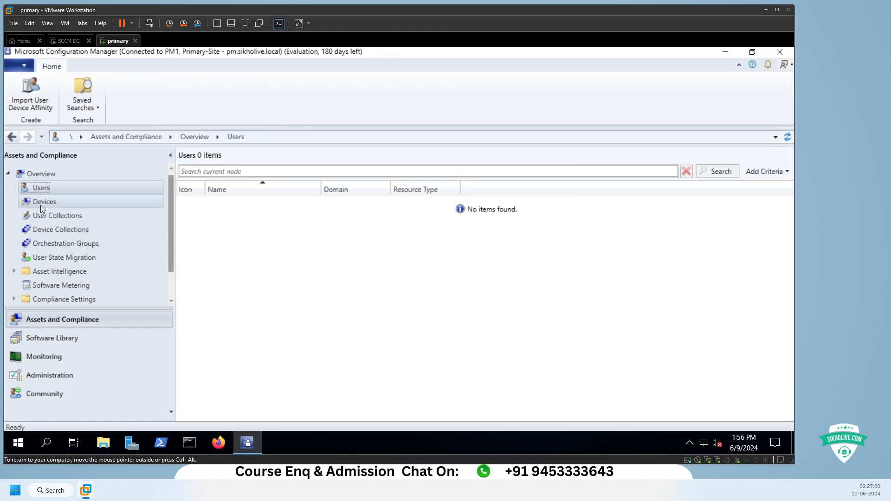
pyautogui.click(40, 203)
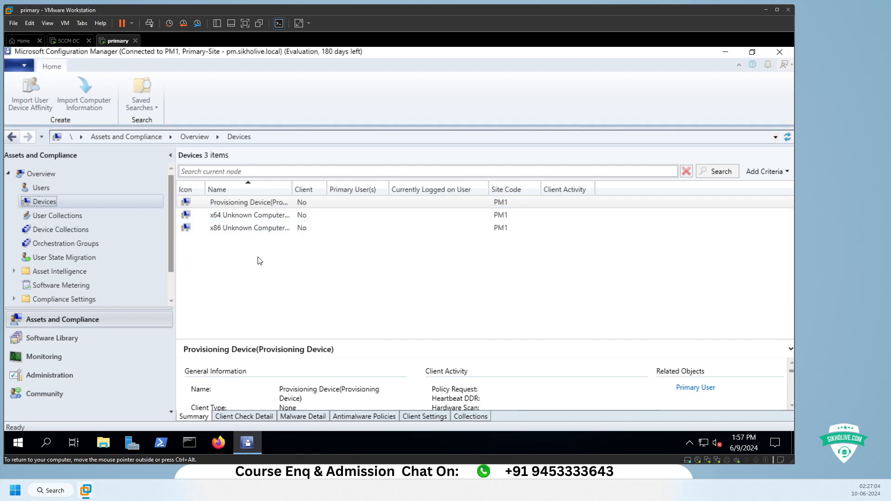
pyautogui.click(46, 217)
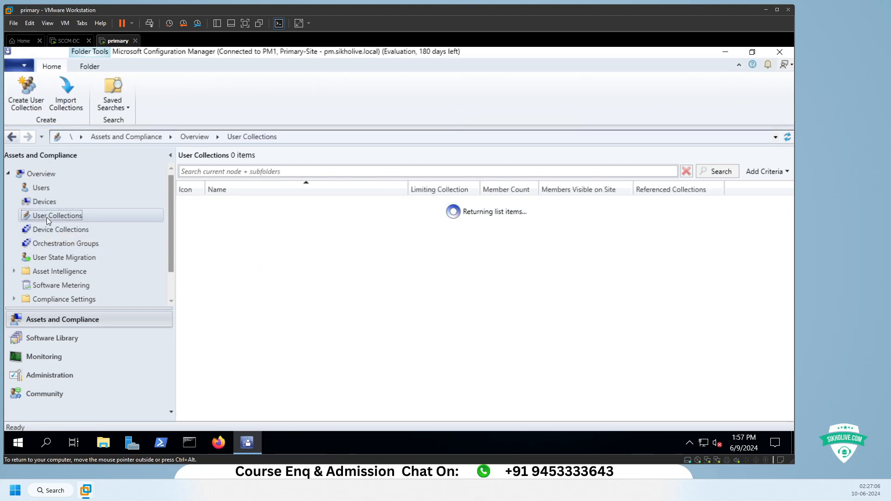
pyautogui.click(49, 232)
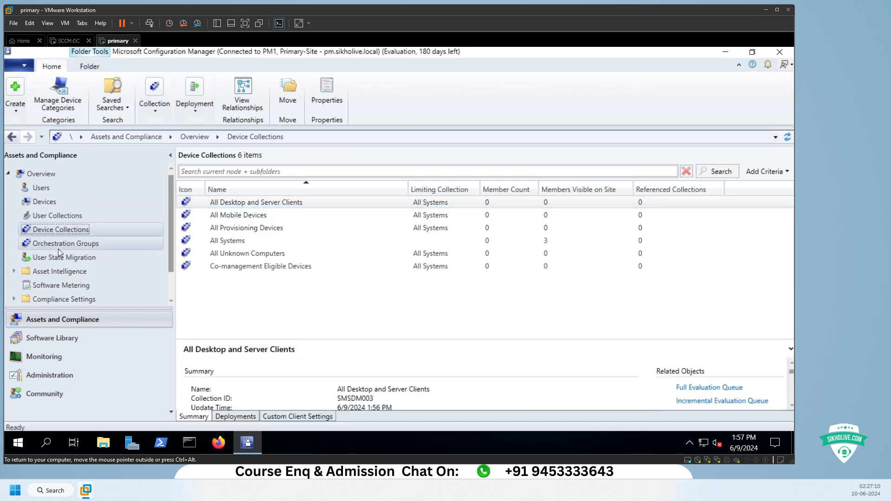
pyautogui.scroll(-1, 60, 258)
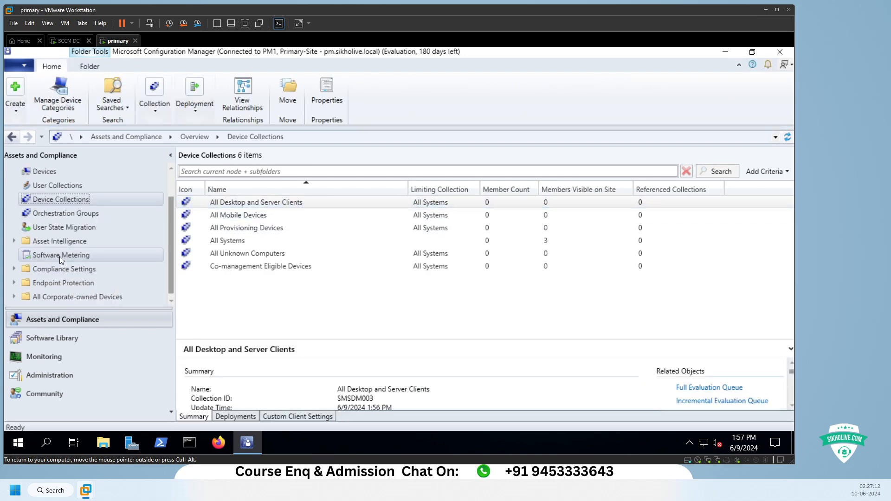
pyautogui.scroll(1, 62, 236)
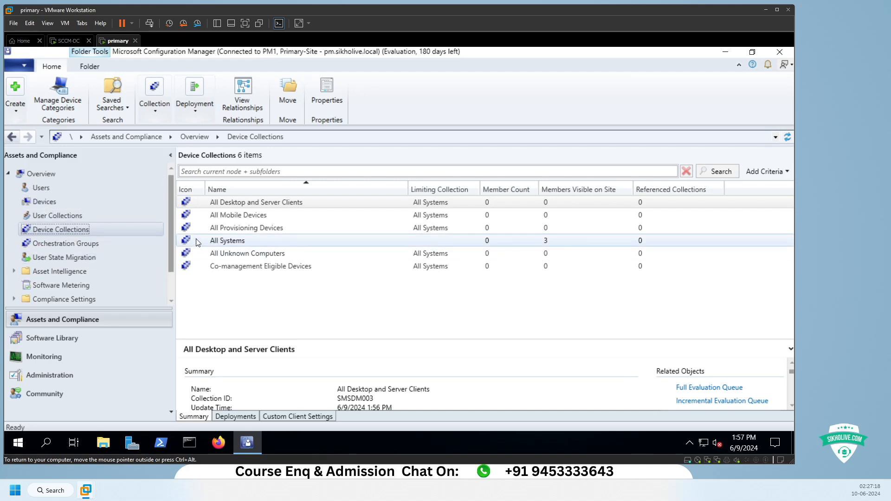
pyautogui.click(780, 52)
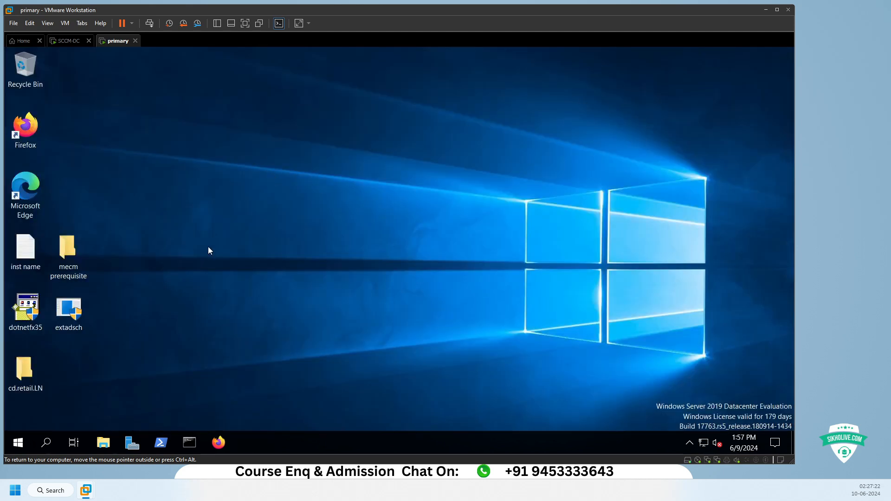